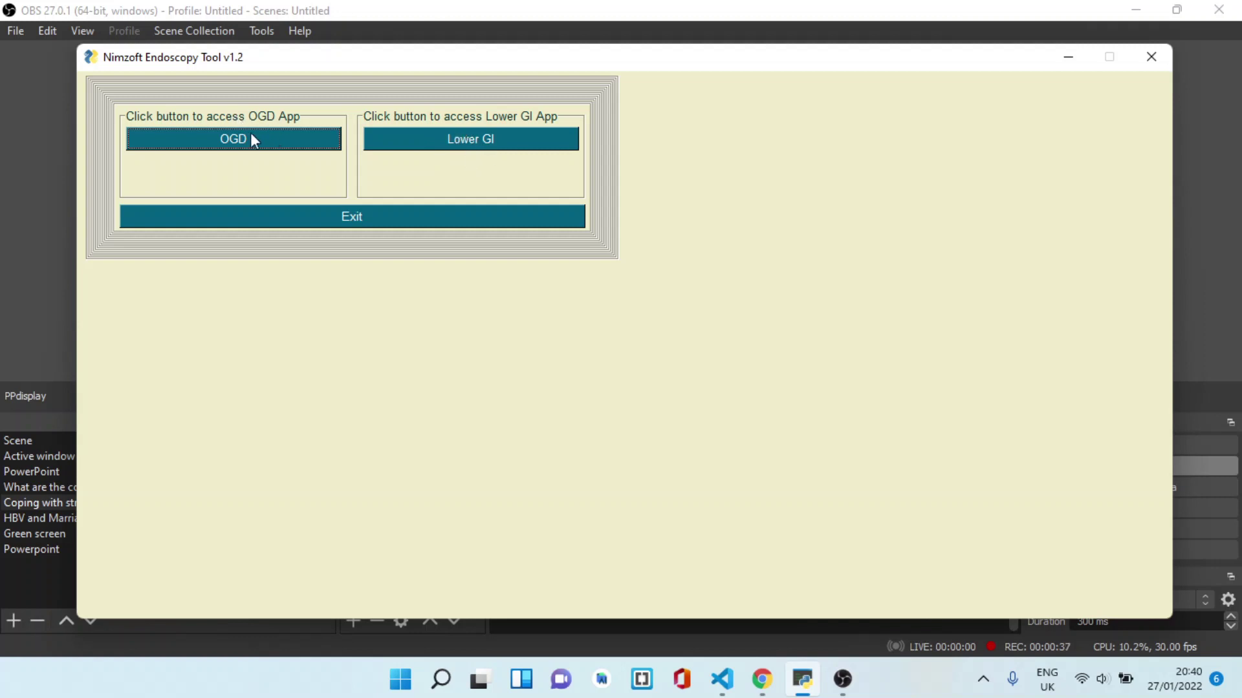
Open the gastroscopy reporting form at its Procedure Details section.
left_click(263, 143)
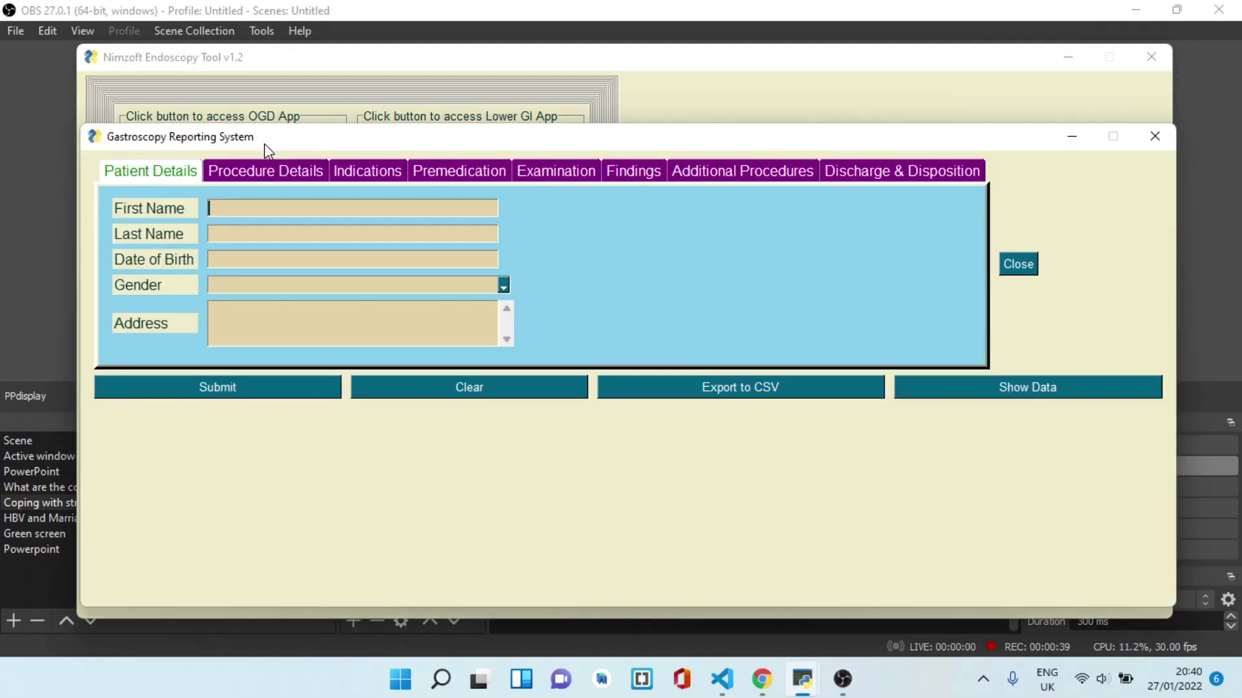
left_click_drag(432, 140, 435, 123)
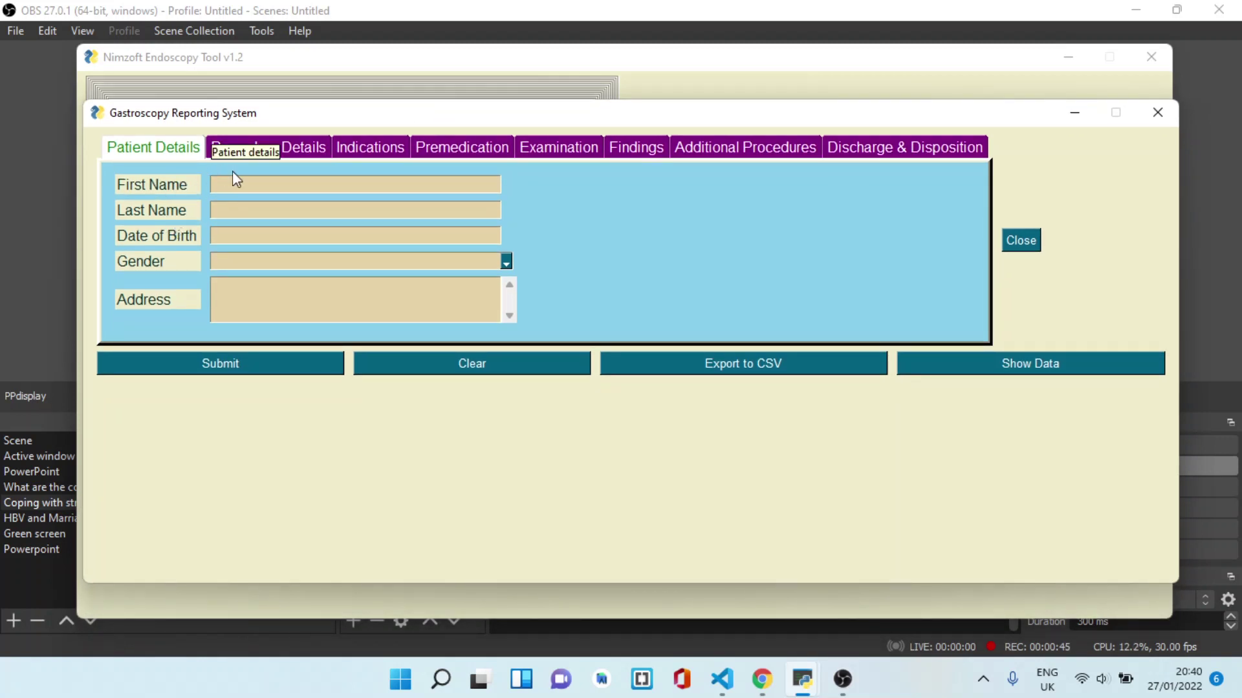
left_click(230, 151)
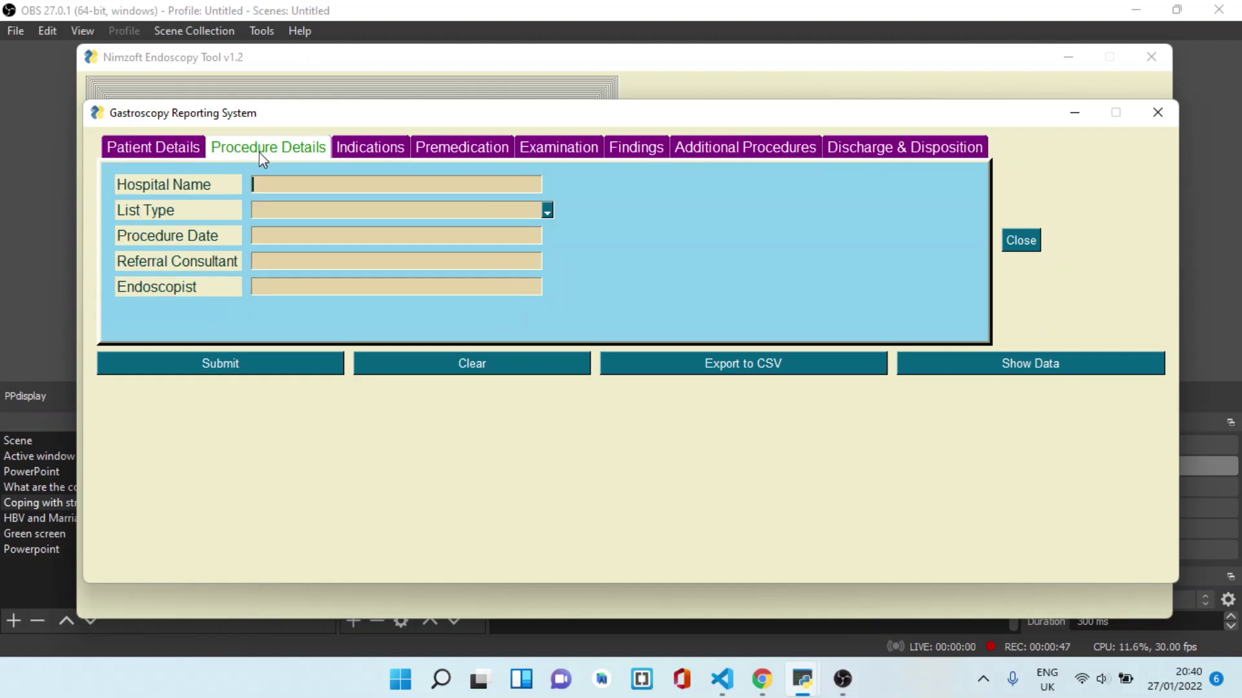
Browse the Main Indications list in the Indications section without choosing one.
left_click(370, 152)
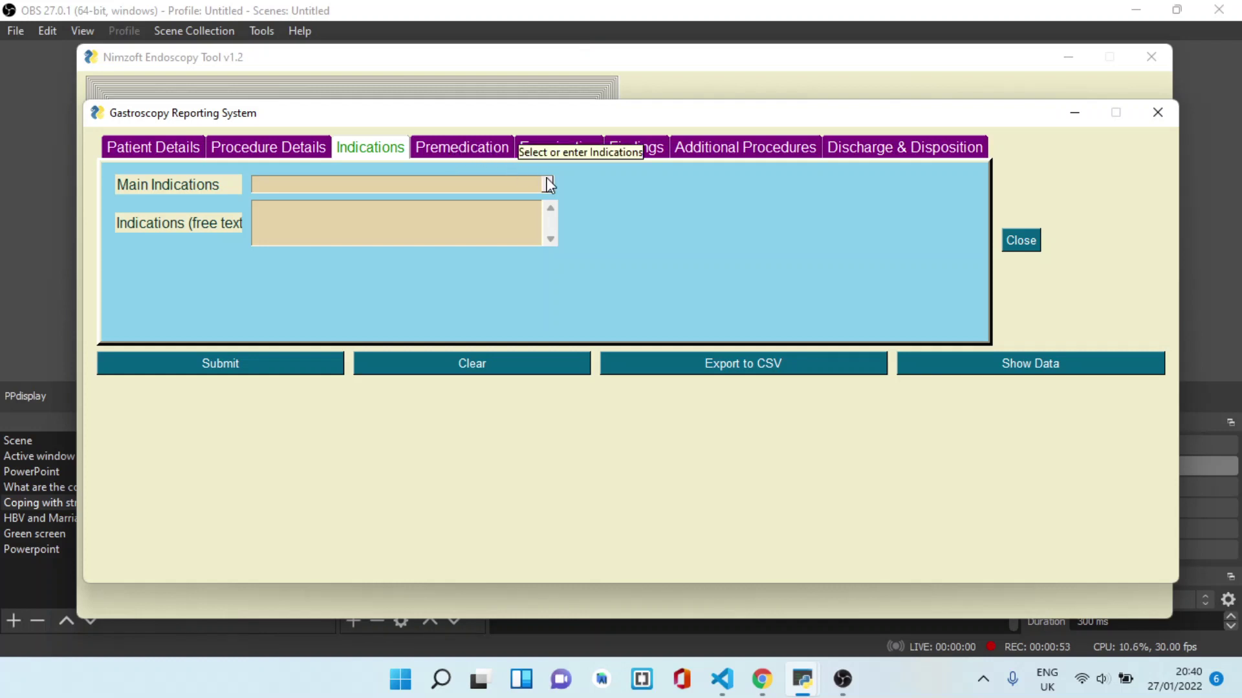
left_click(548, 184)
scroll(551, 260, "down", 2)
left_click_drag(551, 260, 551, 323)
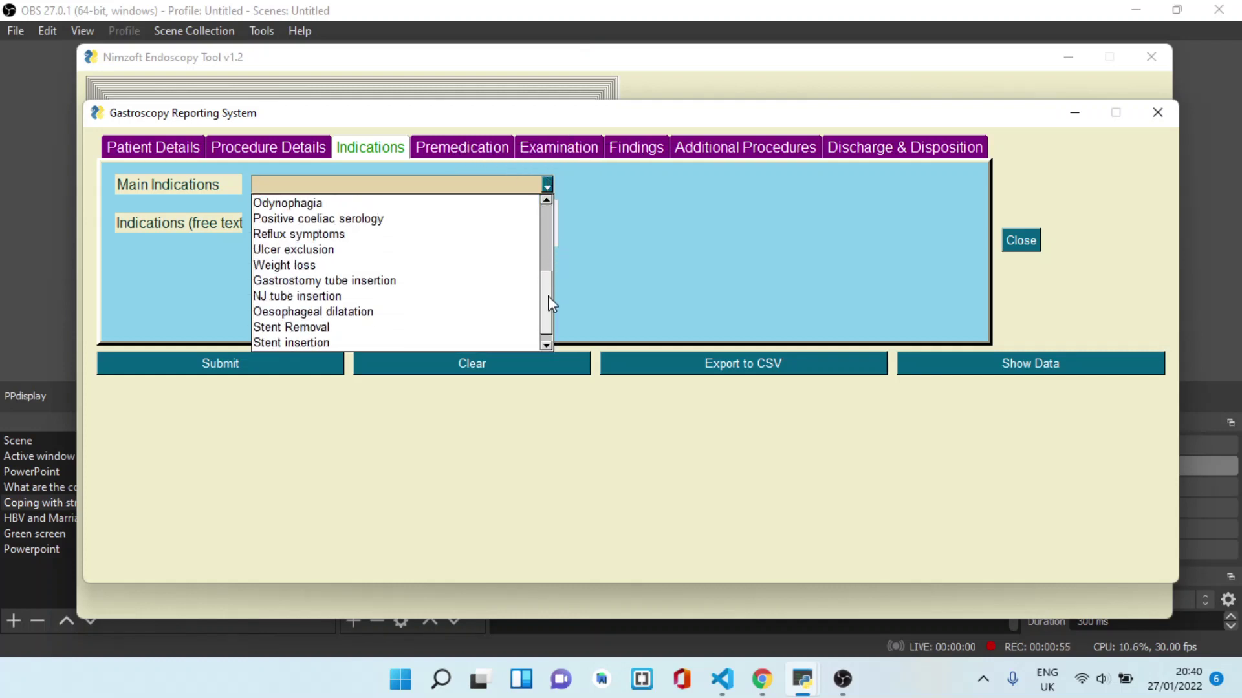
left_click(548, 185)
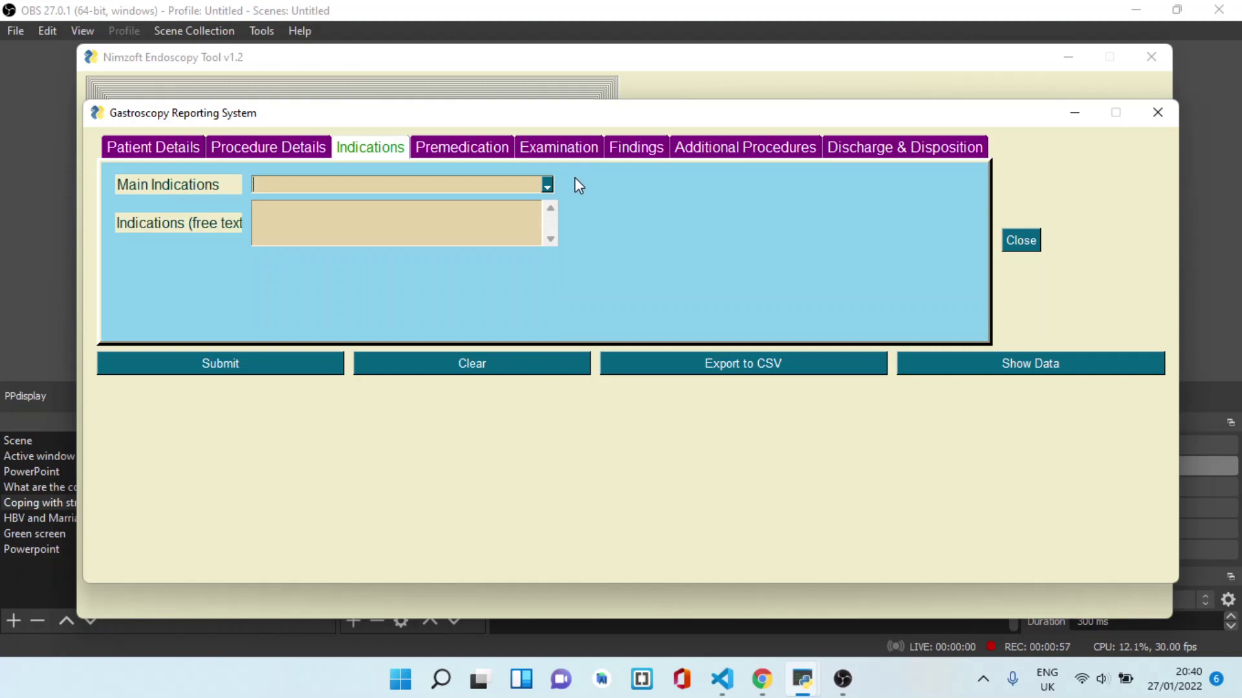
left_click(483, 231)
Review the Xylocaine spray and fentanyl dose (none to 100 mcg) choices, selecting none.
left_click(476, 155)
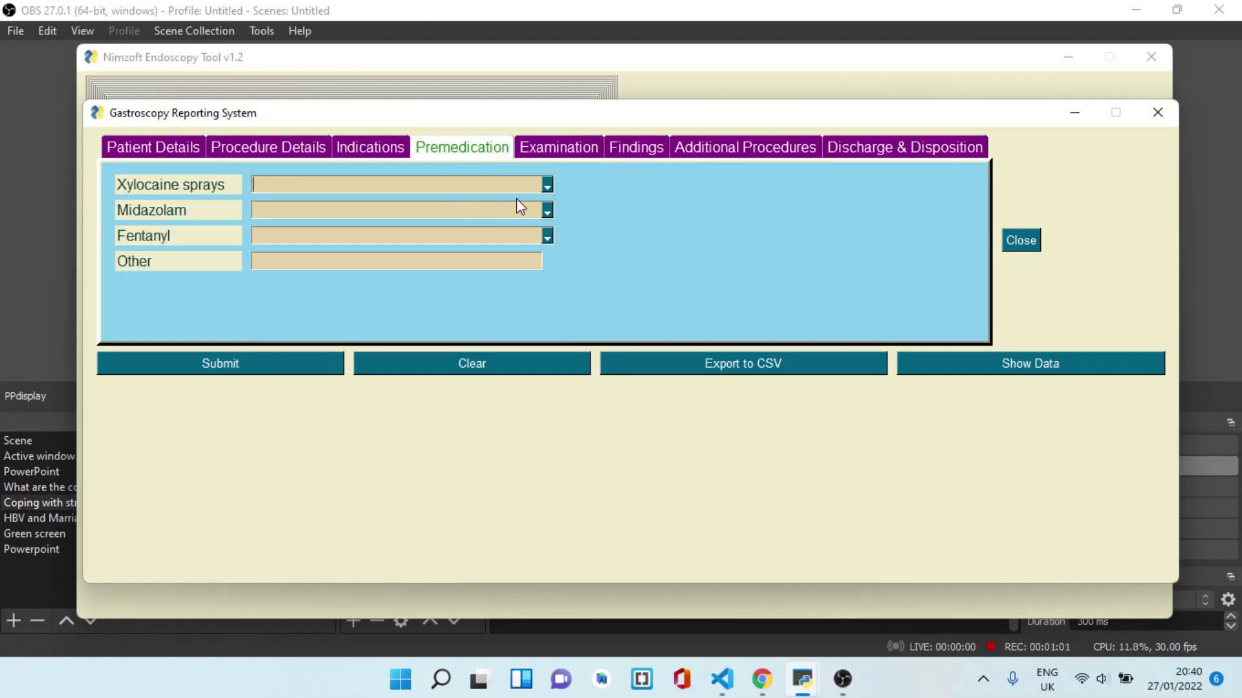
left_click(319, 186)
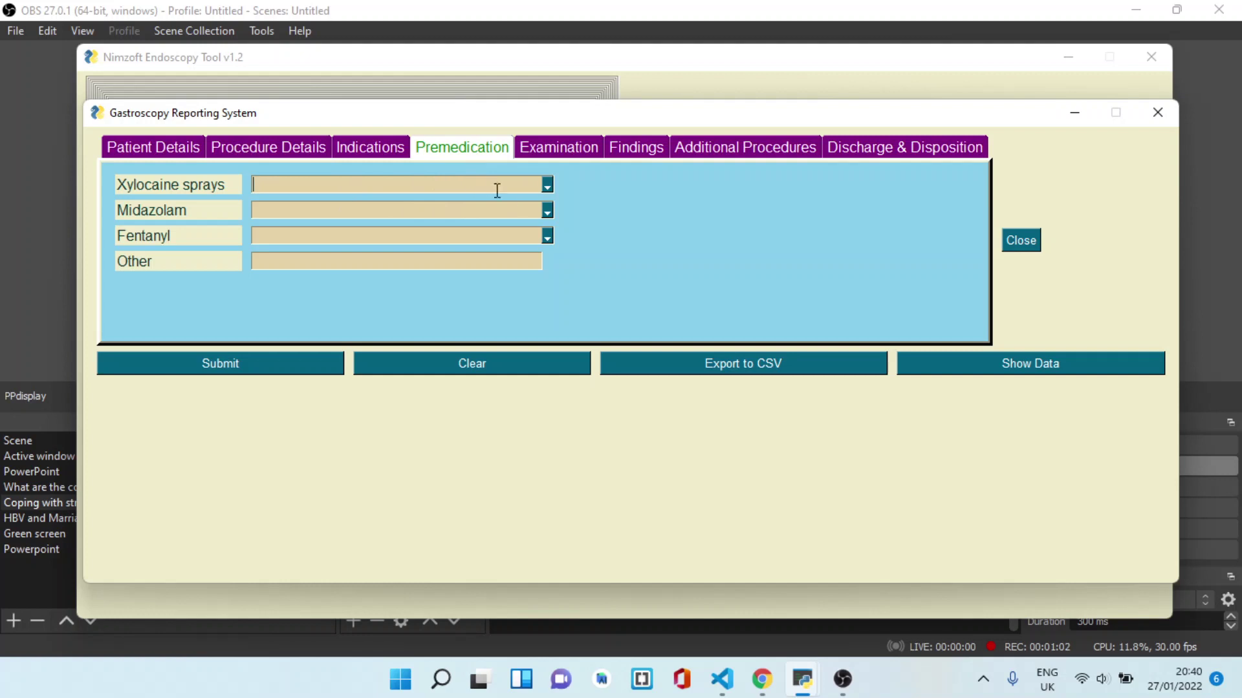
left_click(546, 188)
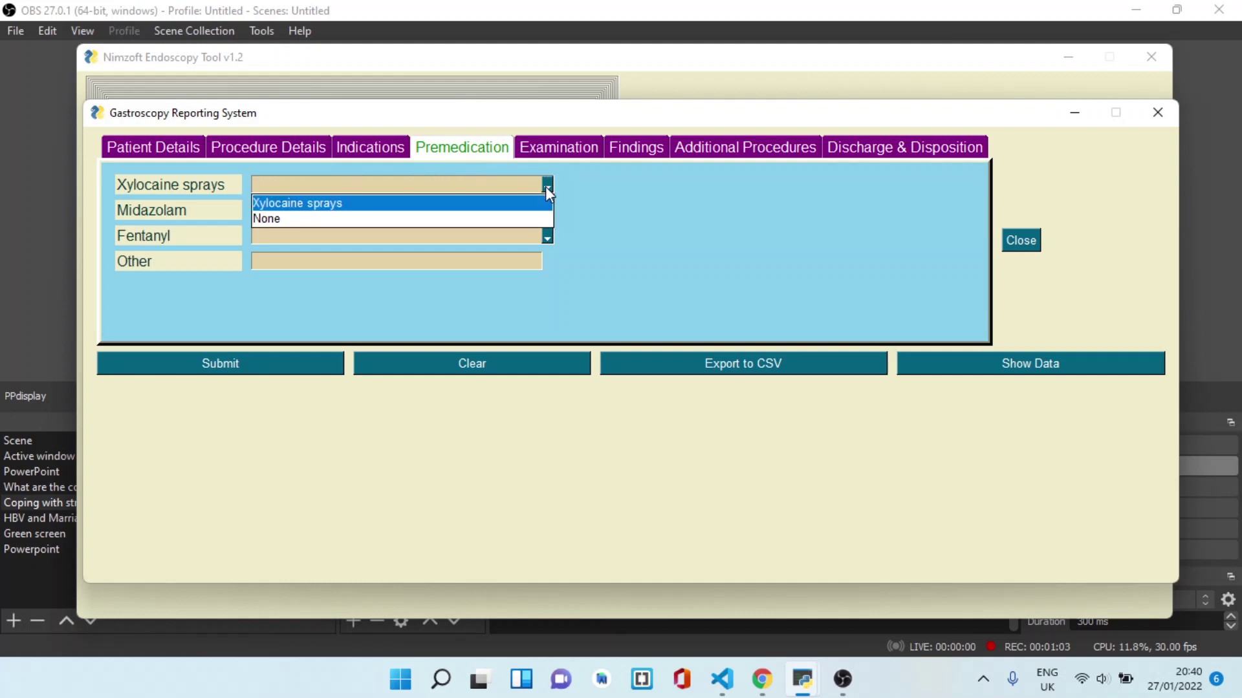
left_click(547, 236)
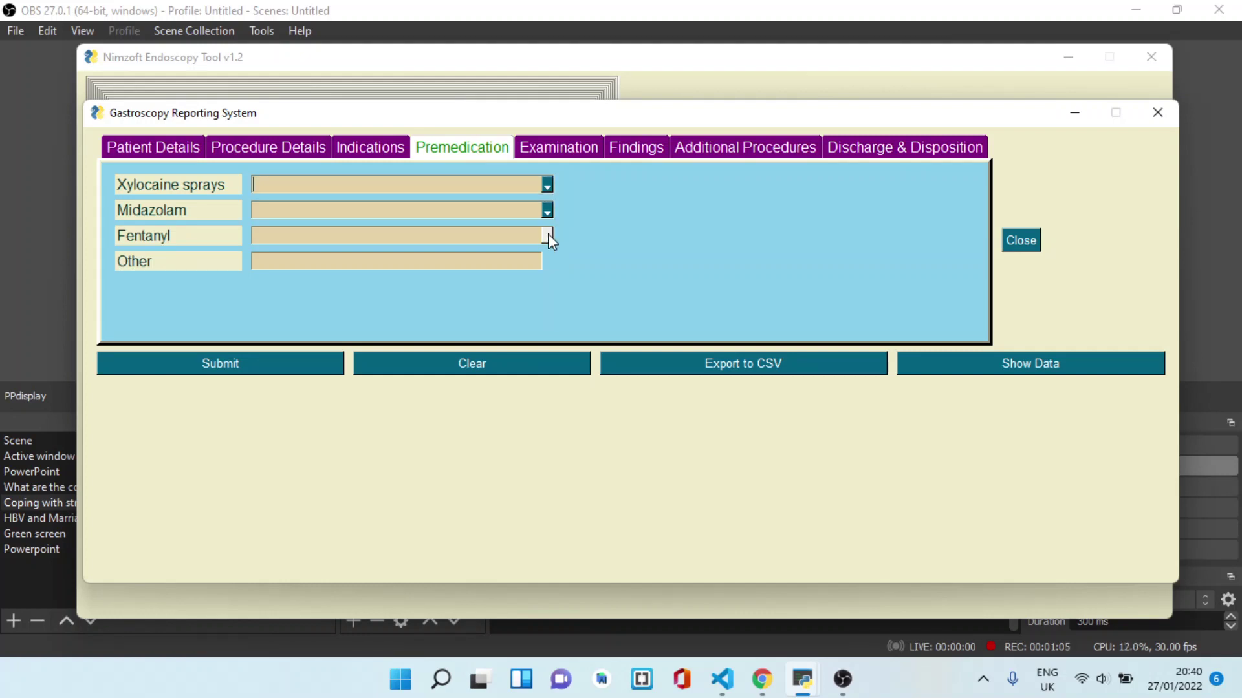
left_click(559, 149)
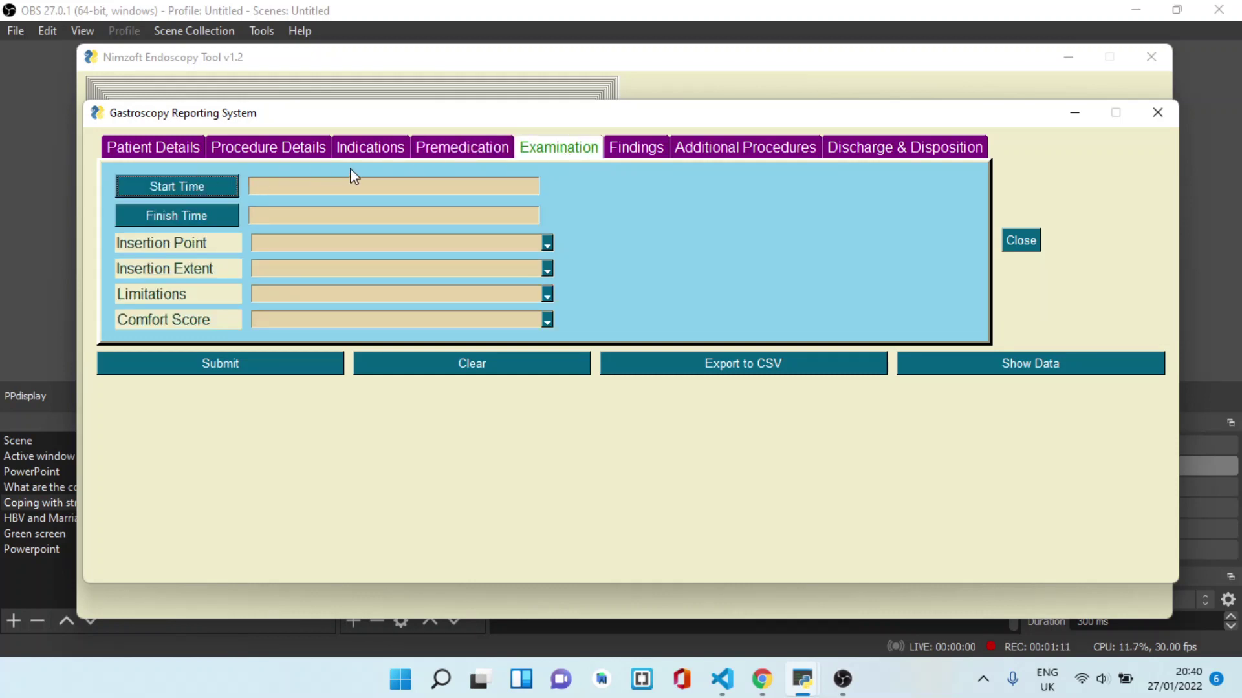
left_click(215, 190)
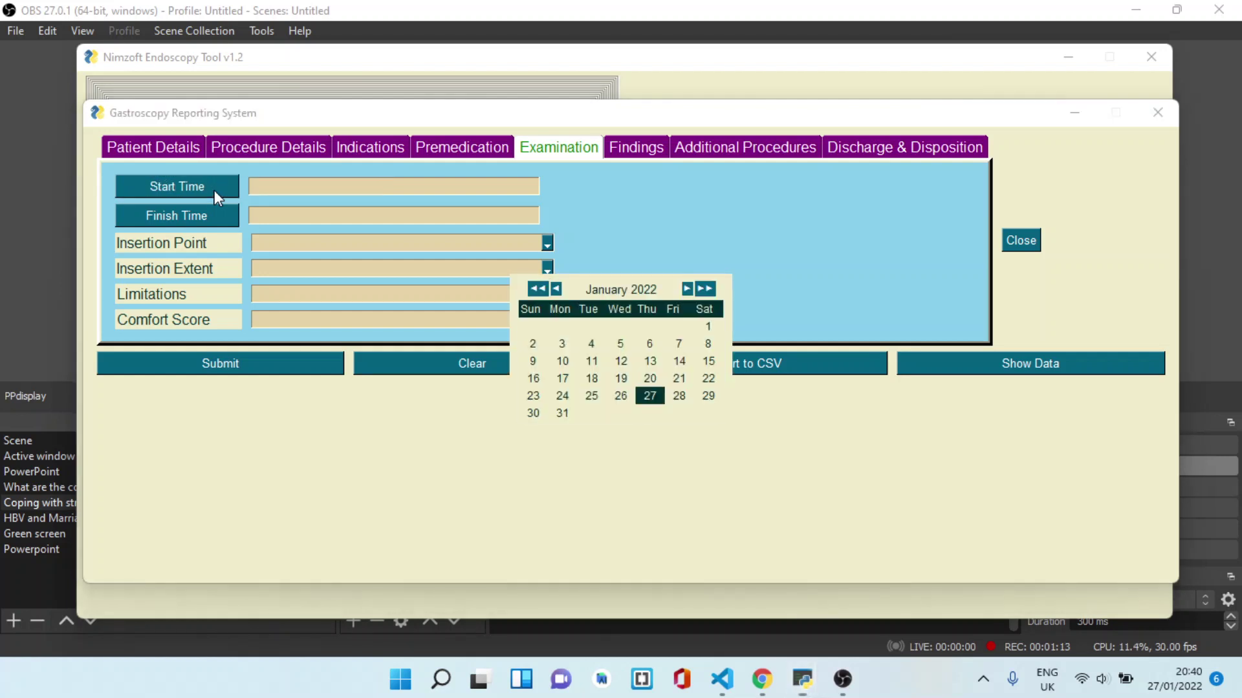
left_click(649, 396)
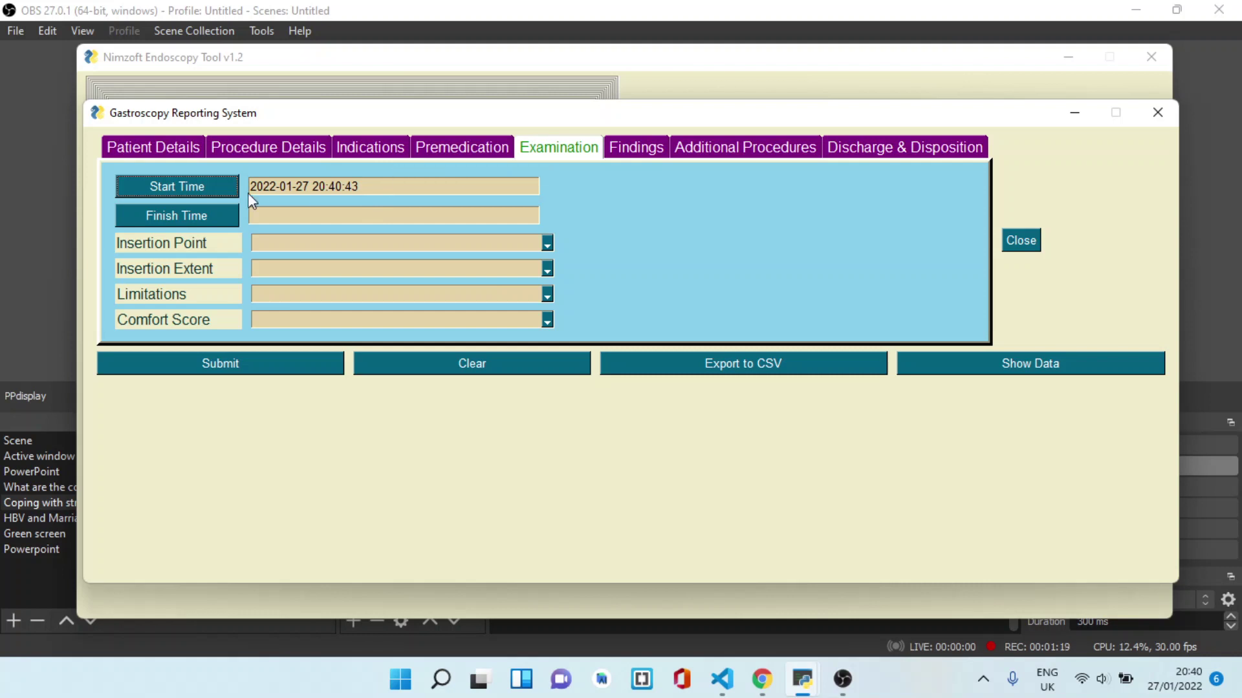
left_click(214, 215)
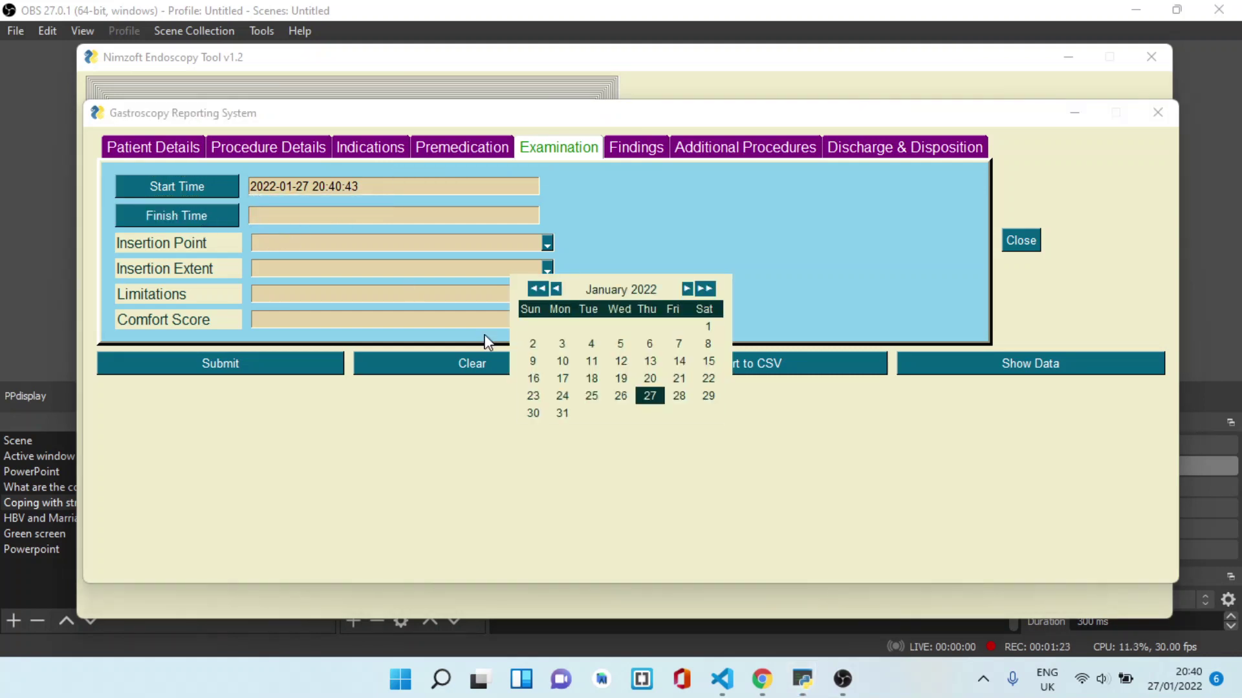
left_click(650, 397)
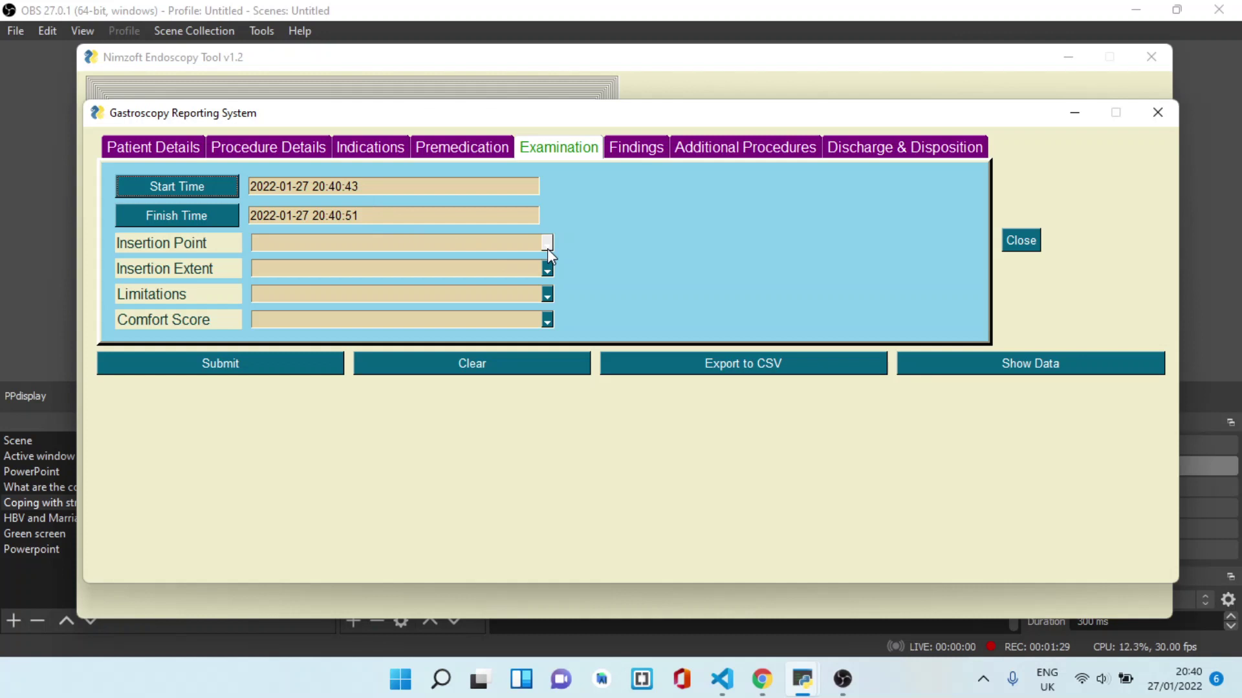
Look over the insertion point, insertion extent and limitations lists, leaving all unchosen.
left_click(547, 245)
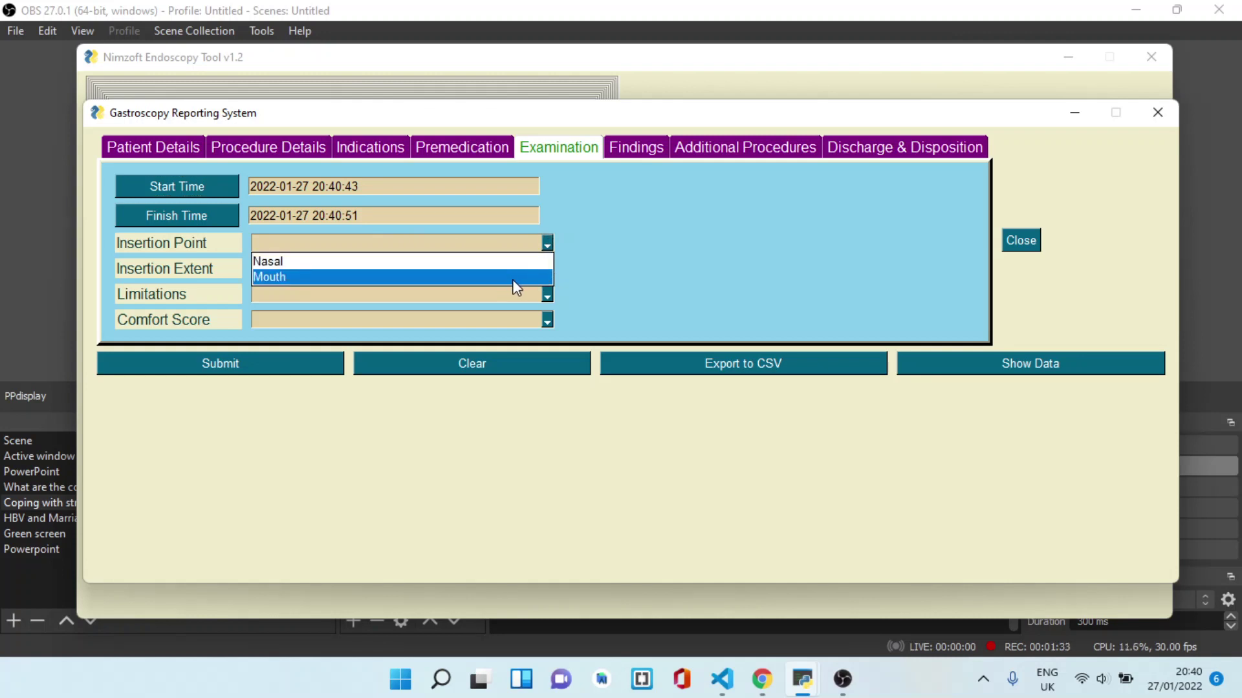
left_click(588, 255)
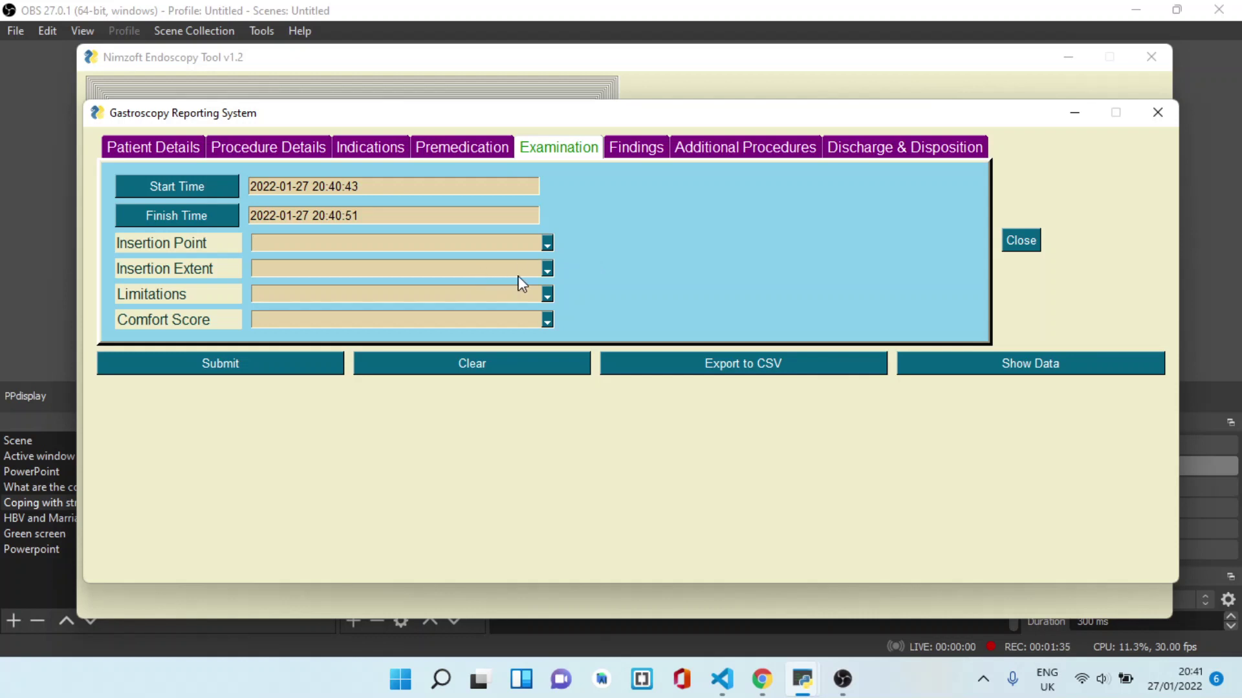
left_click(547, 272)
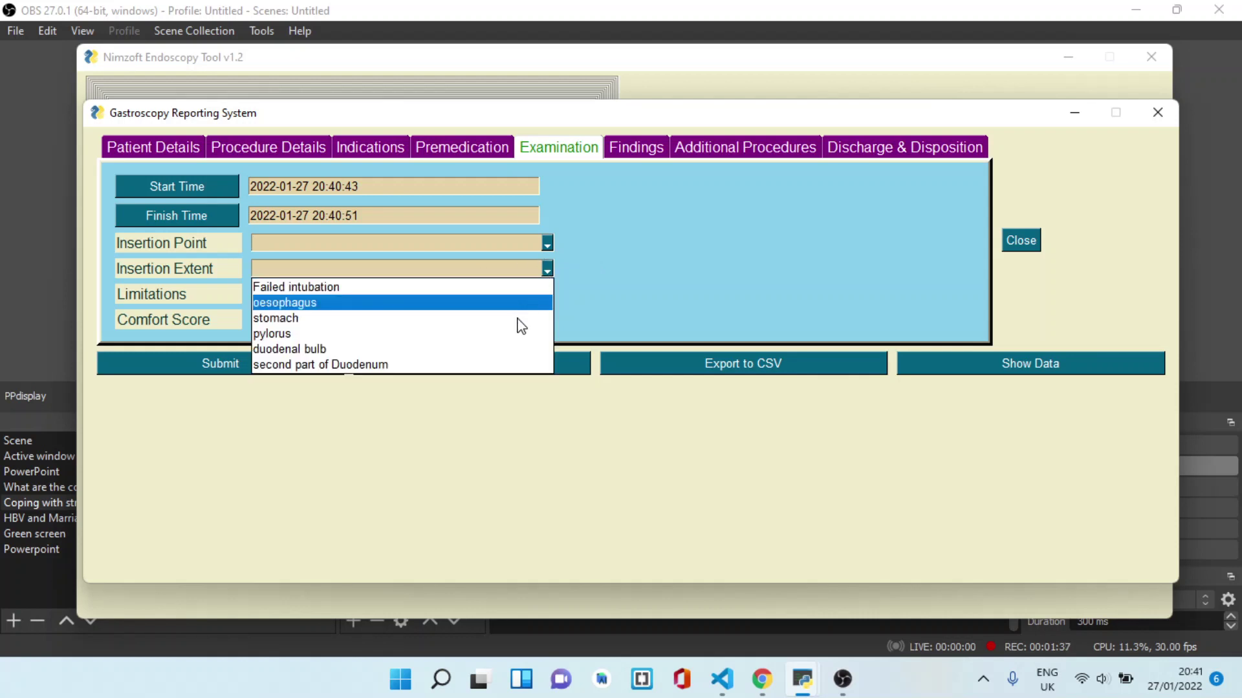
left_click(611, 290)
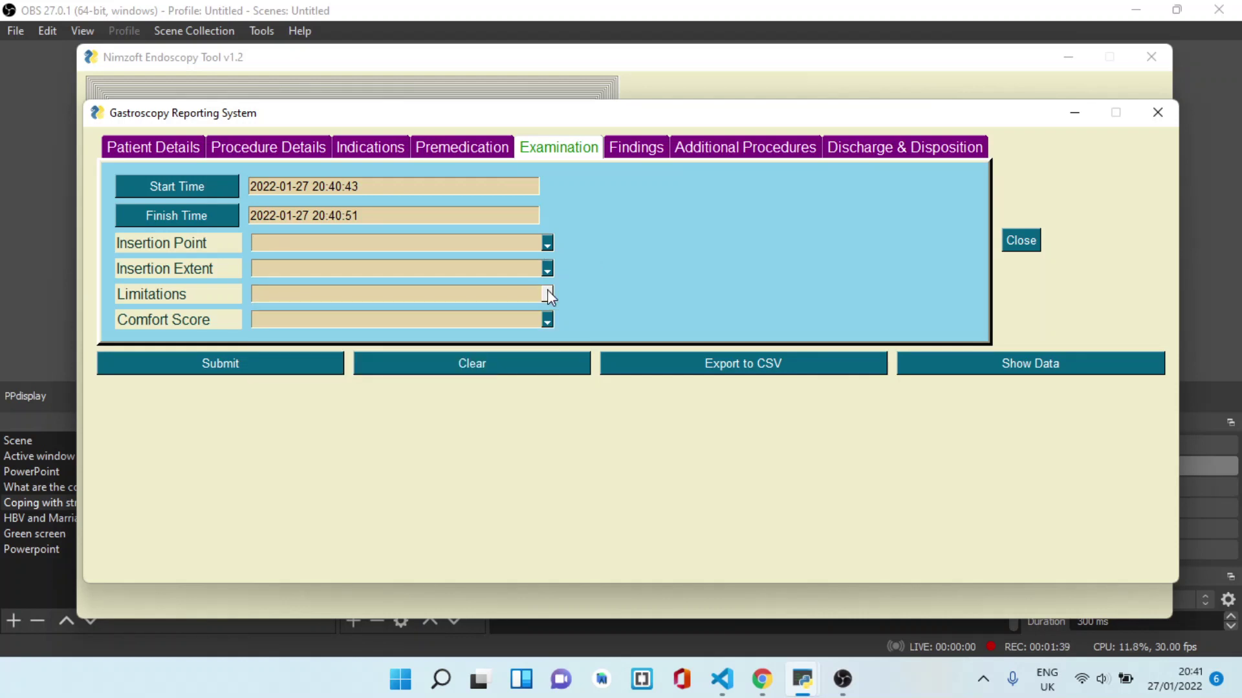
left_click(547, 294)
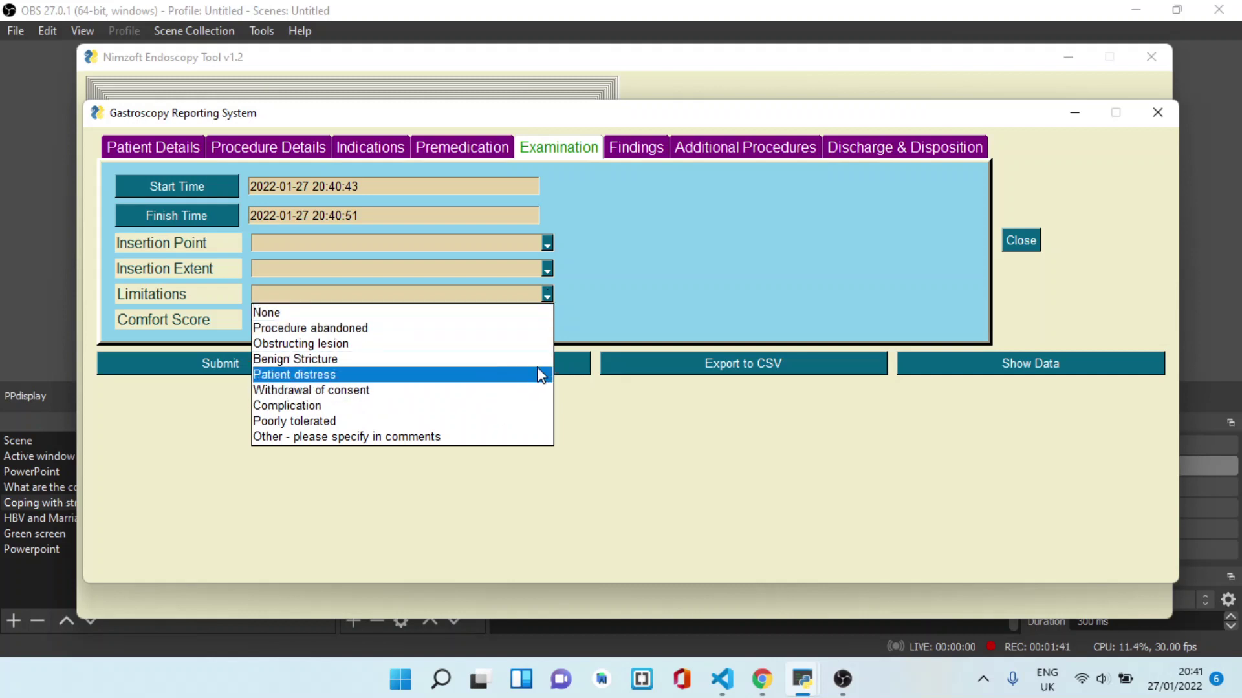
left_click(610, 282)
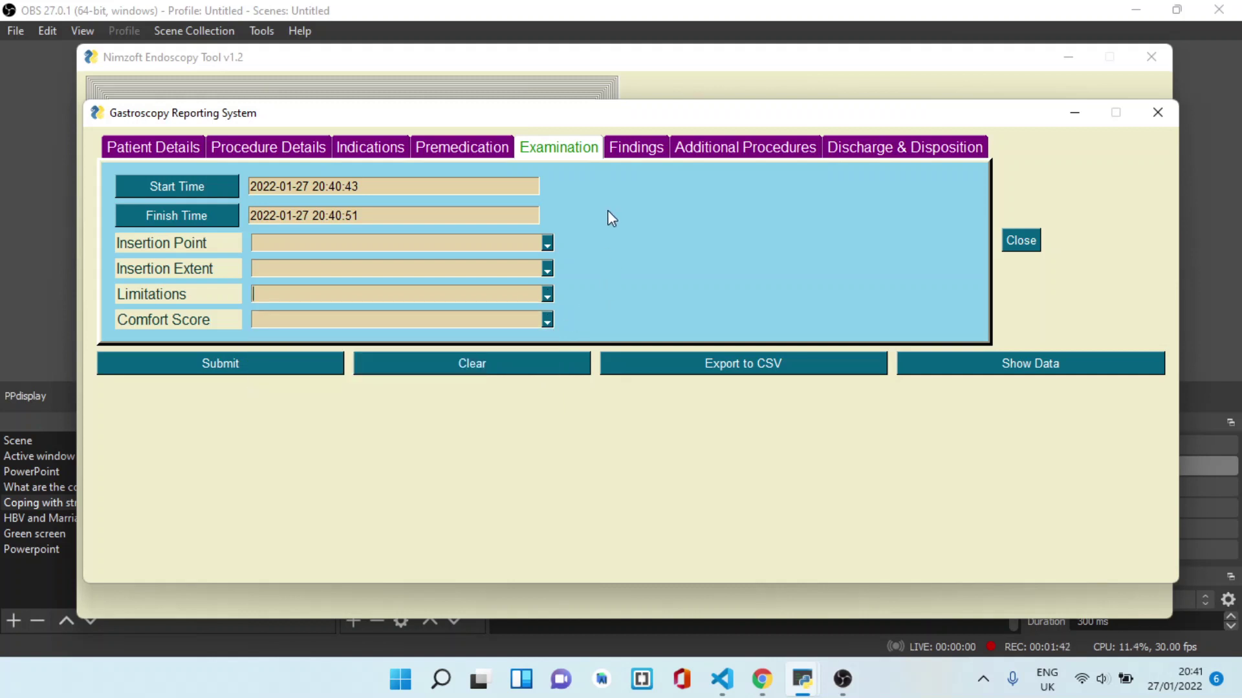
Show the Findings section and scroll through the oesophagus findings list, selecting nothing.
left_click(639, 159)
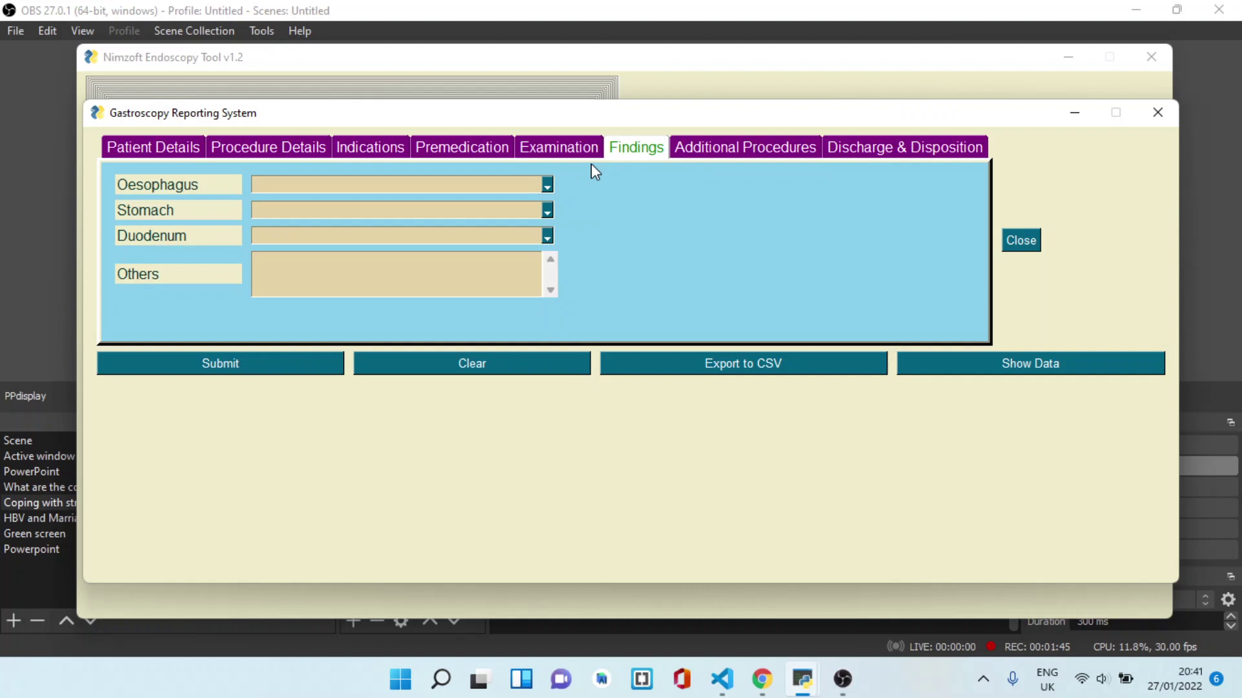
left_click(547, 186)
scroll(548, 230, "down", 1)
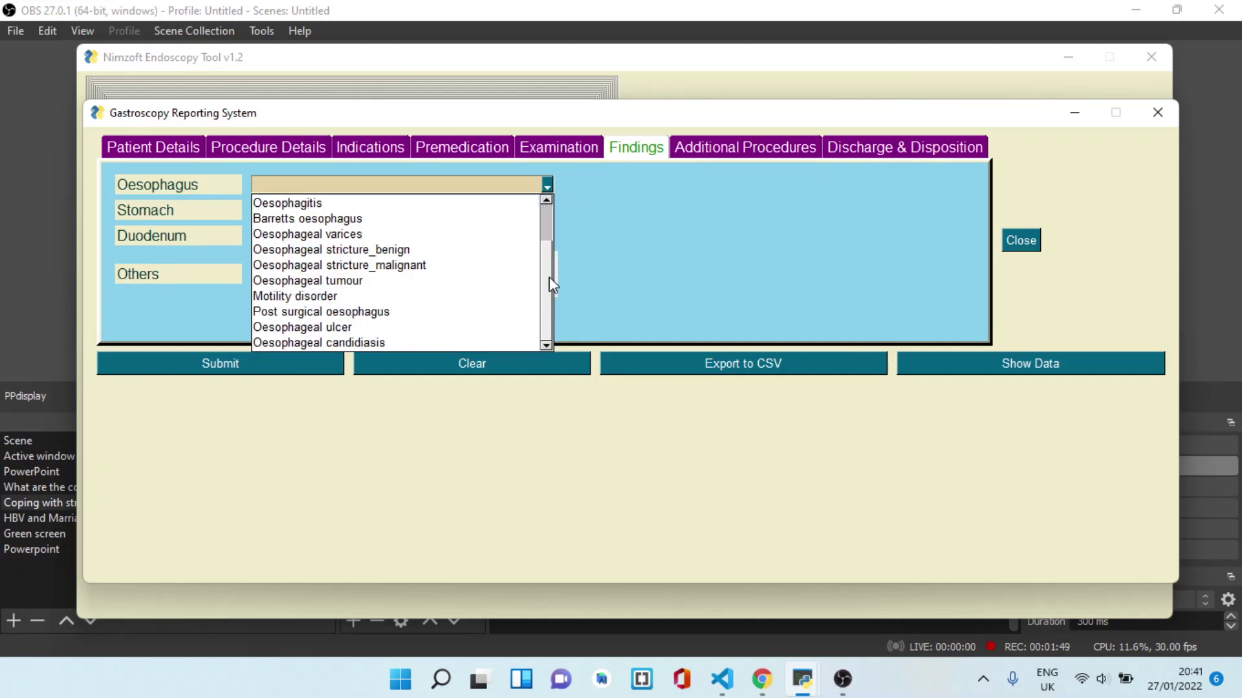
scroll(549, 229, "up", 1)
left_click(714, 157)
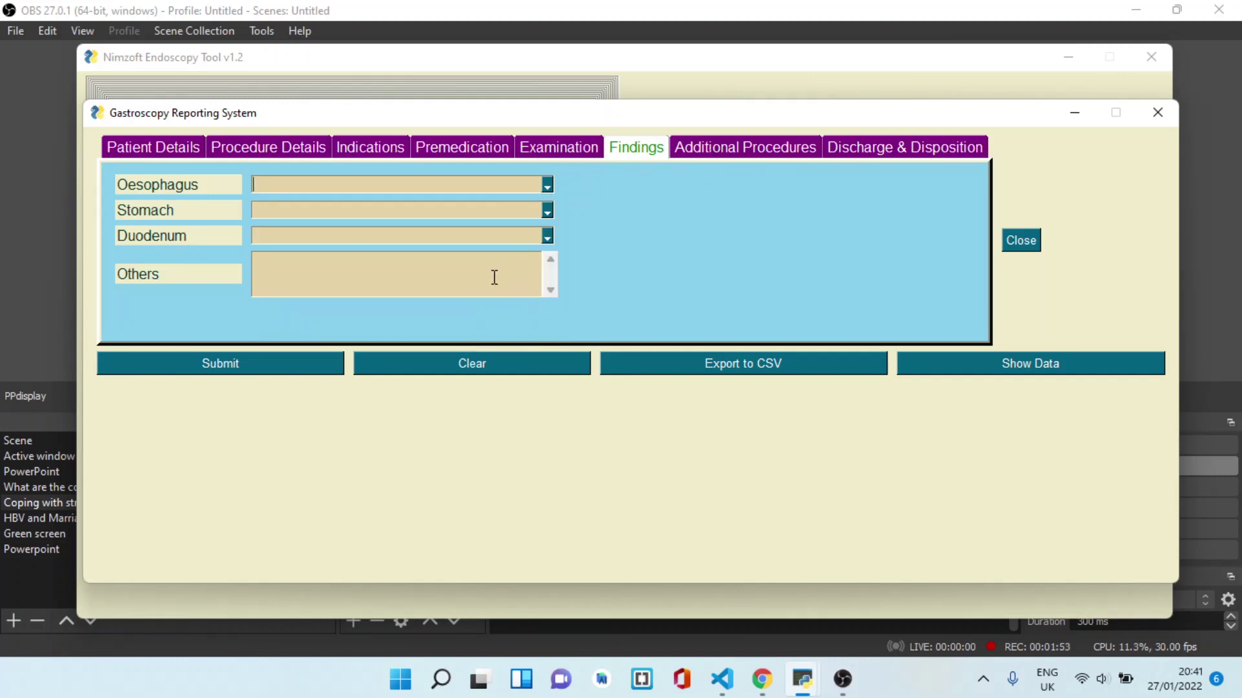
Show Additional Procedures and scroll through the therapies list without selecting a therapy.
left_click(725, 149)
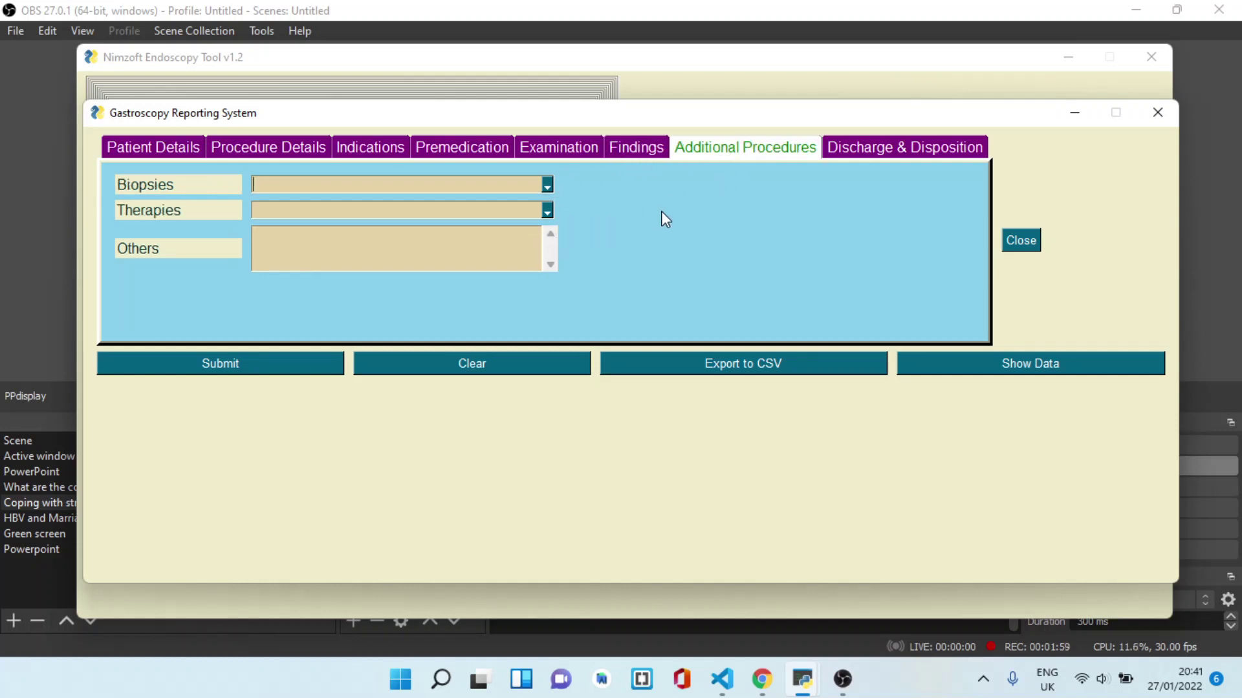
left_click(548, 213)
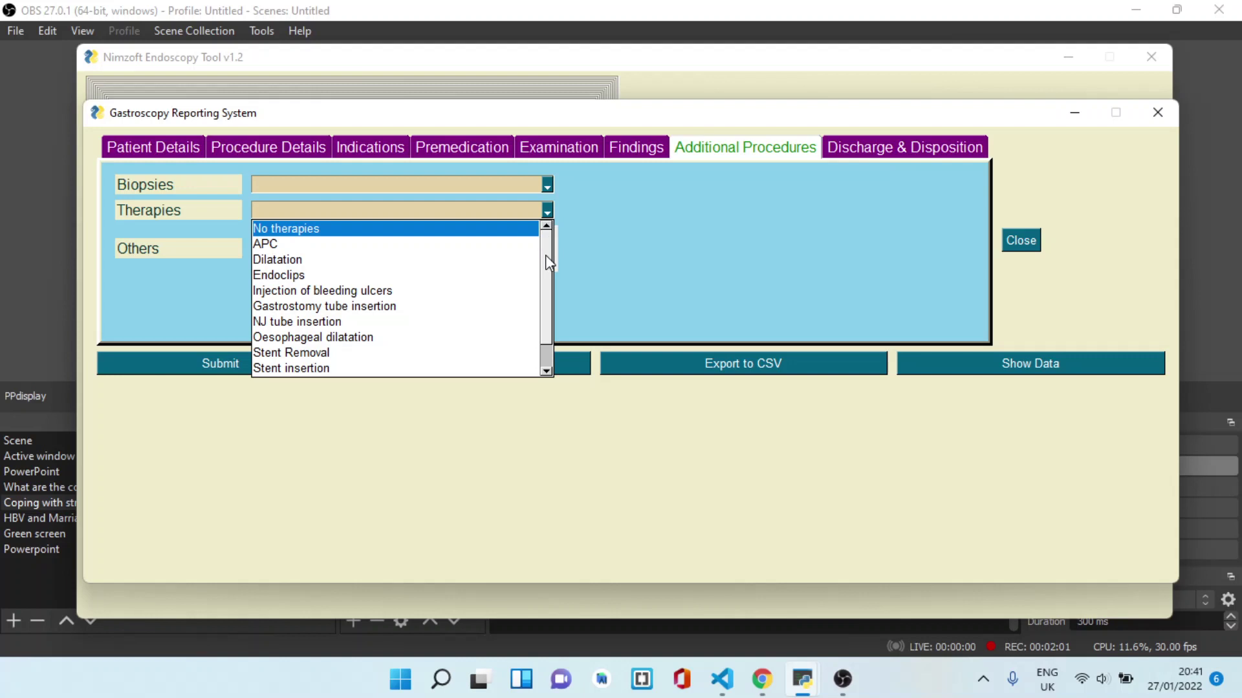
scroll(545, 255, "down", 1)
left_click(645, 218)
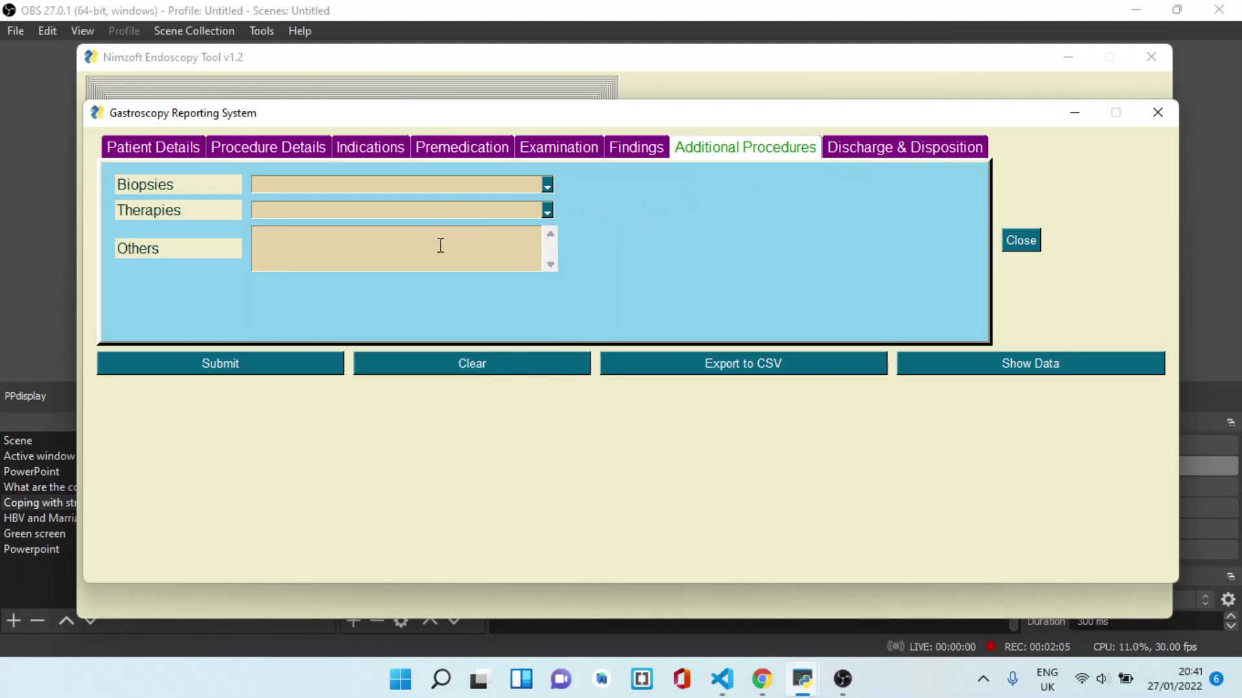
left_click(834, 150)
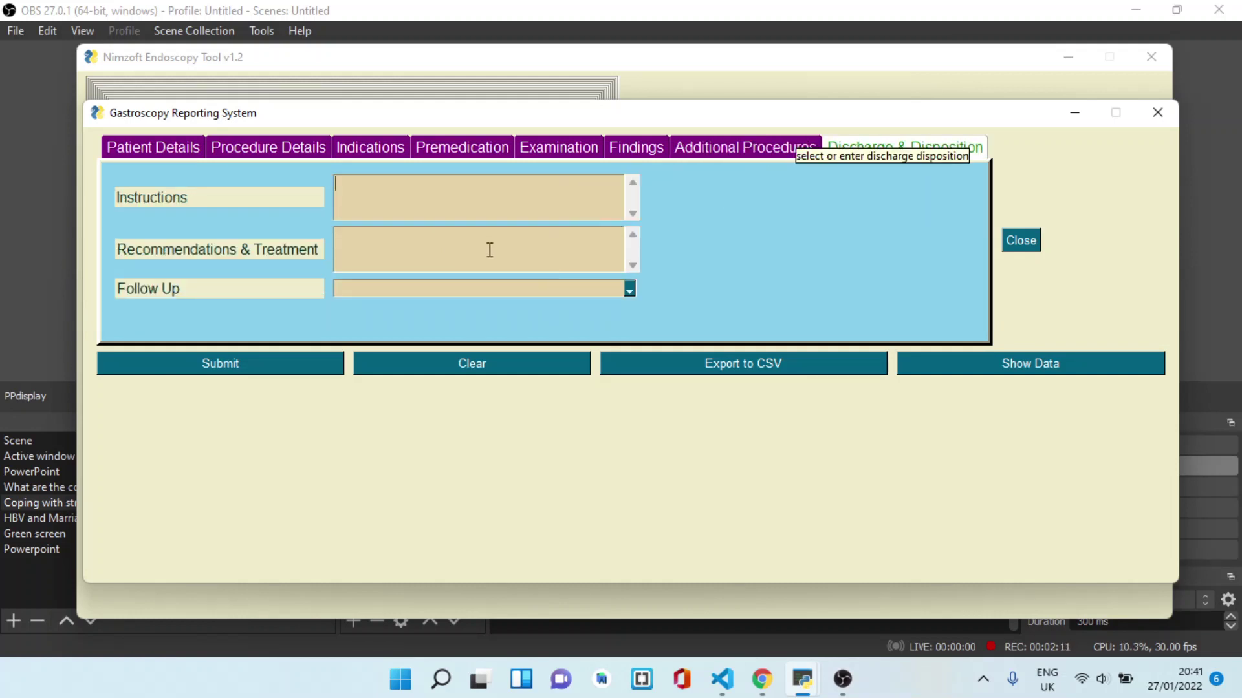
left_click(626, 290)
scroll(628, 375, "down", 2)
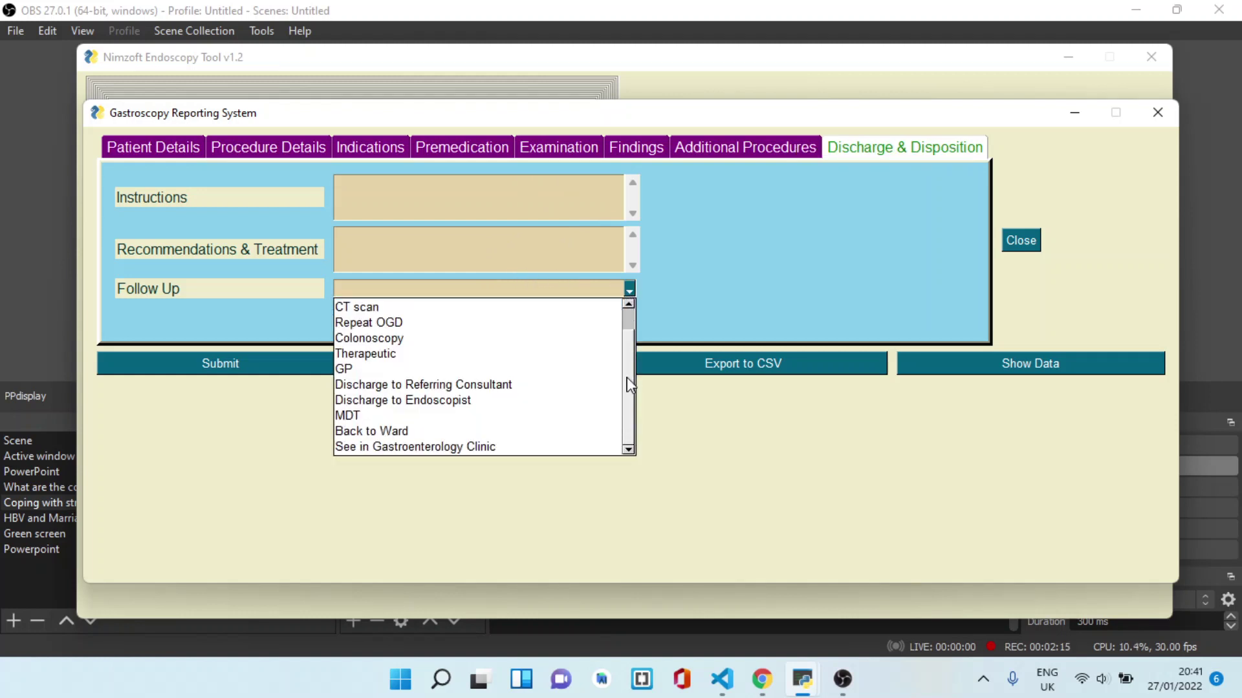
scroll(630, 385, "up", 2)
scroll(631, 383, "down", 2)
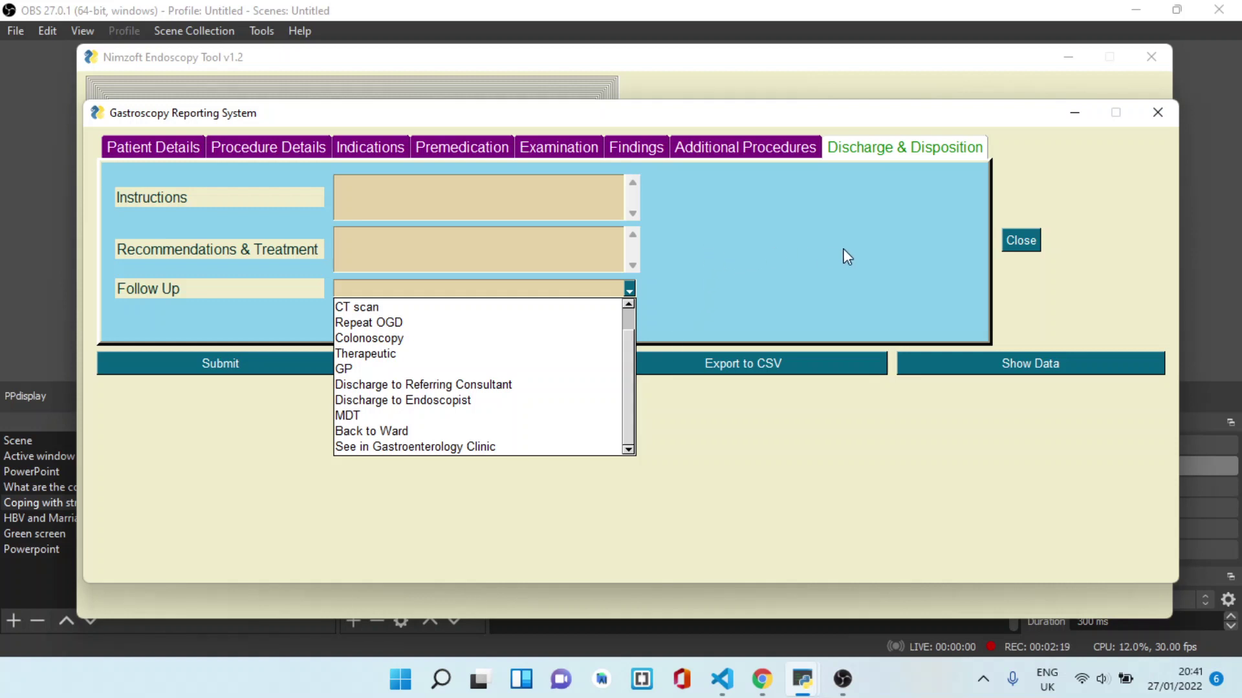
left_click(799, 240)
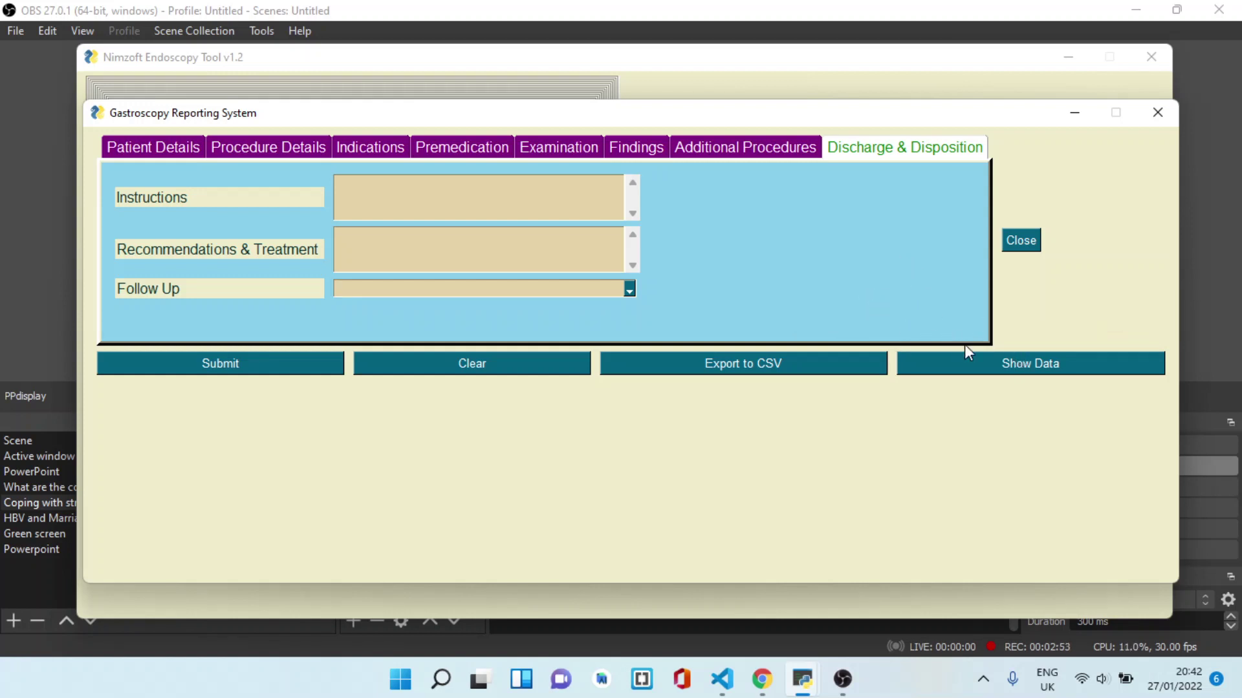
View the three saved gastroscopy records, then close them and the Gastroscopy form.
left_click(993, 362)
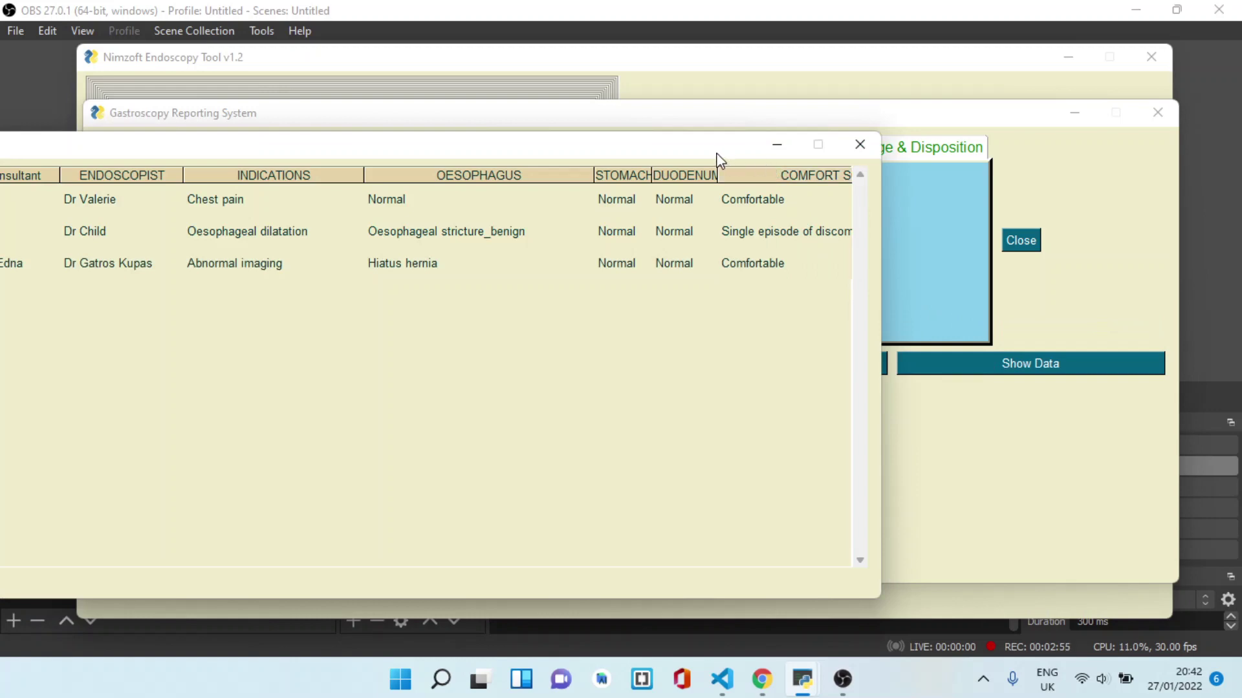
mouse_move(717, 158)
left_mouse_down()
mouse_move(1081, 157)
mouse_move(912, 131)
left_mouse_up()
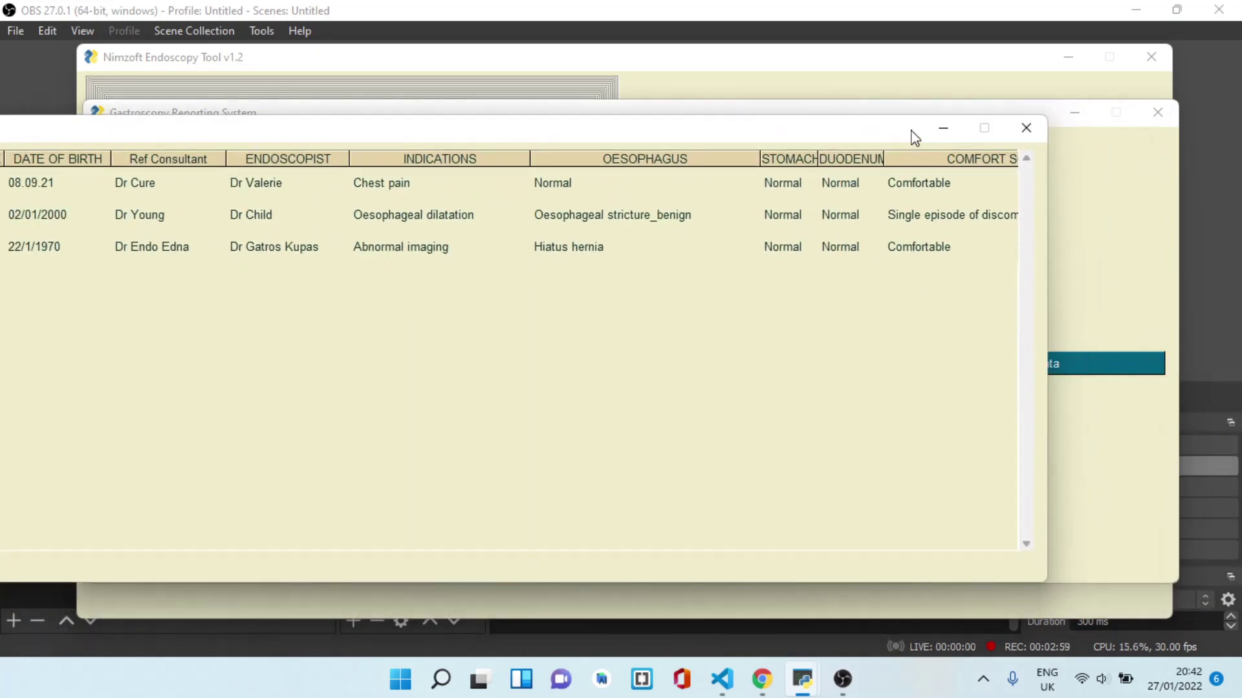
left_click(1025, 128)
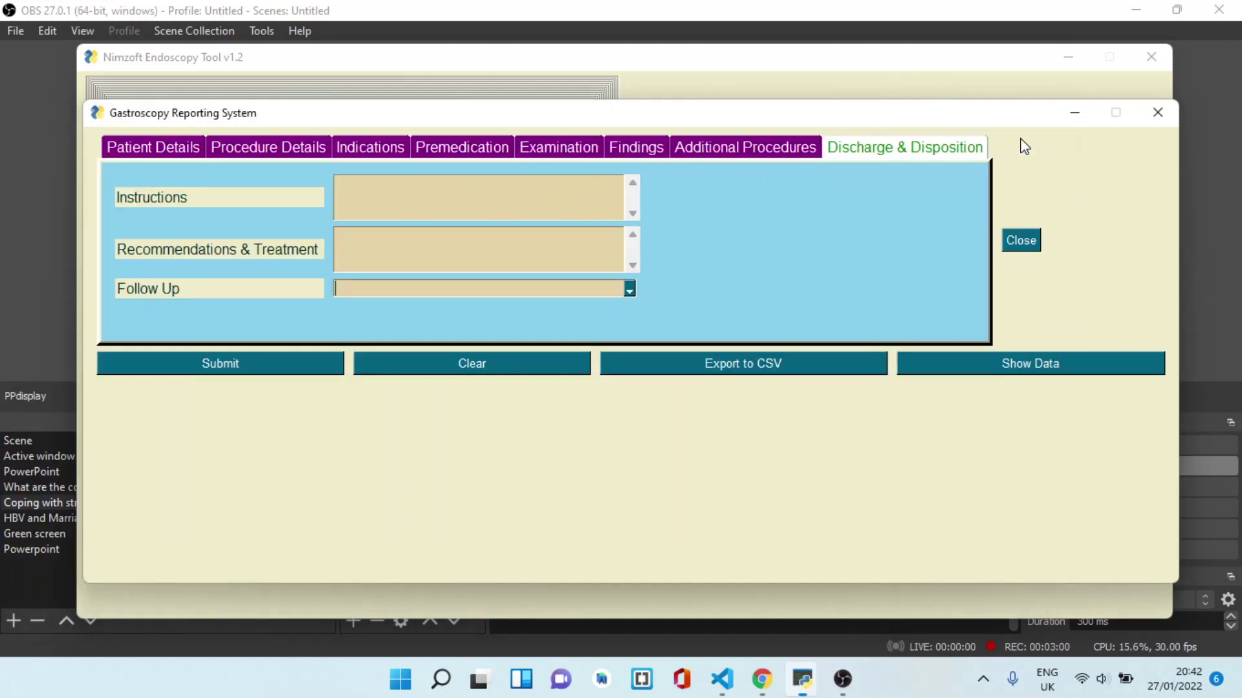
left_click(1021, 241)
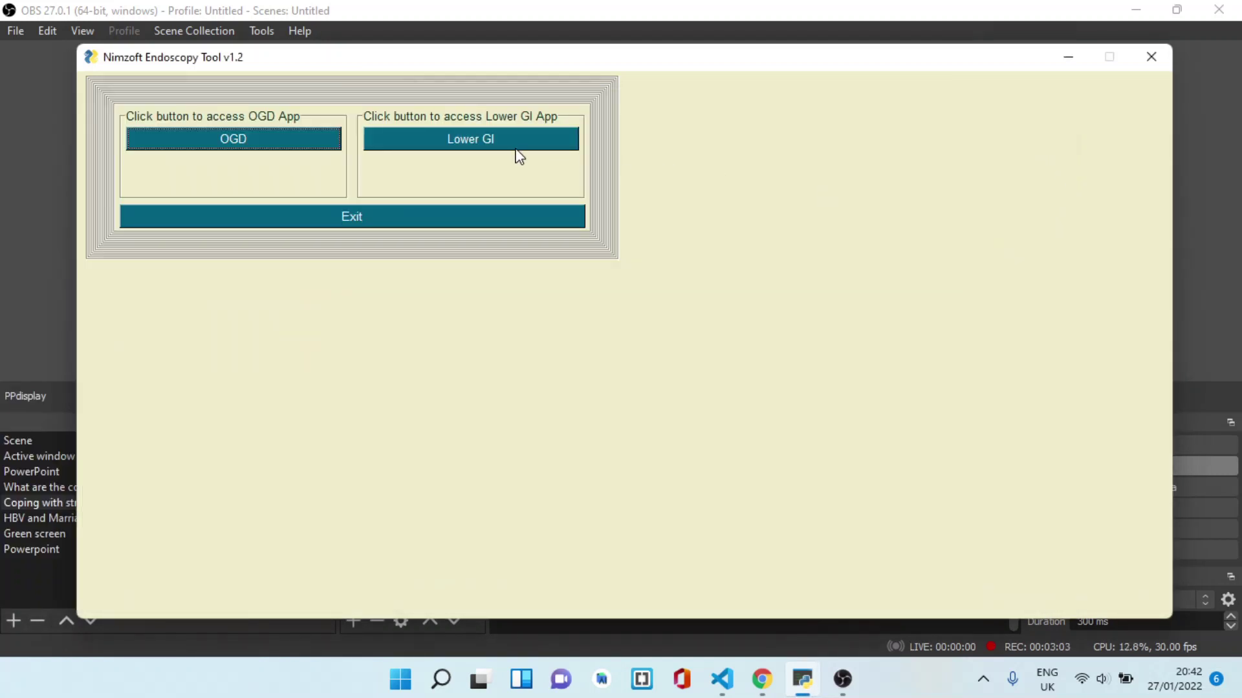
Open the Lower GI form and review its list type and main indication options.
left_click(513, 143)
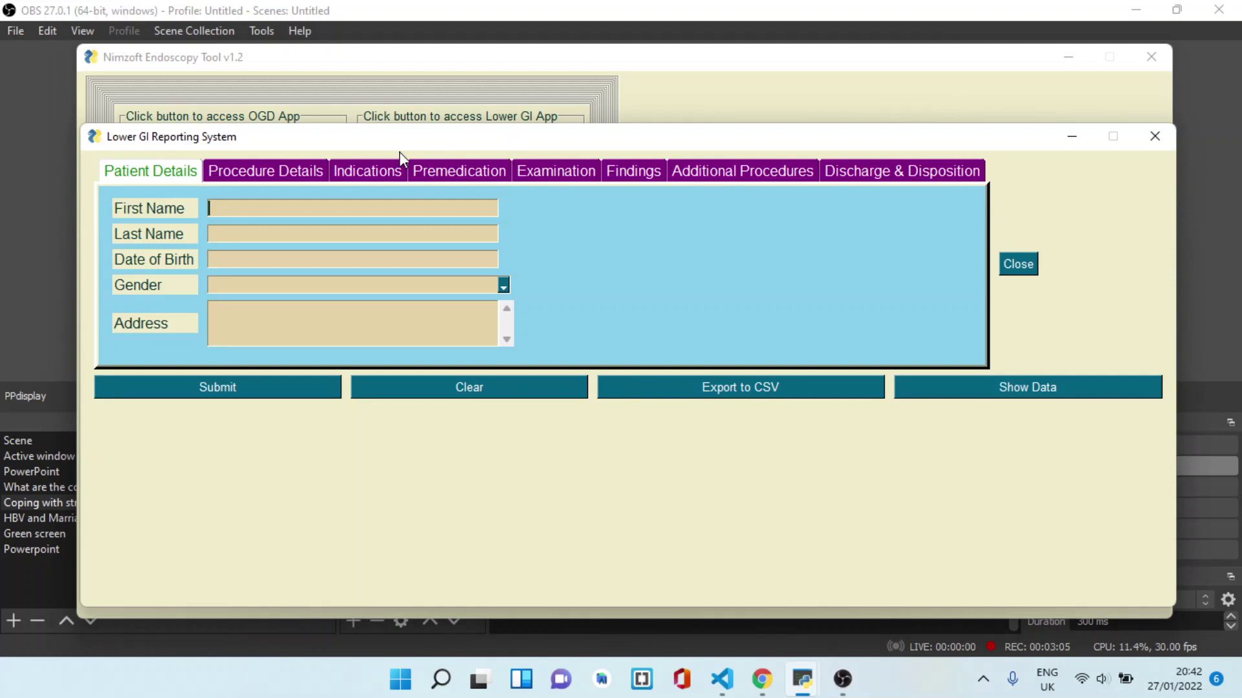
left_click_drag(341, 141, 338, 100)
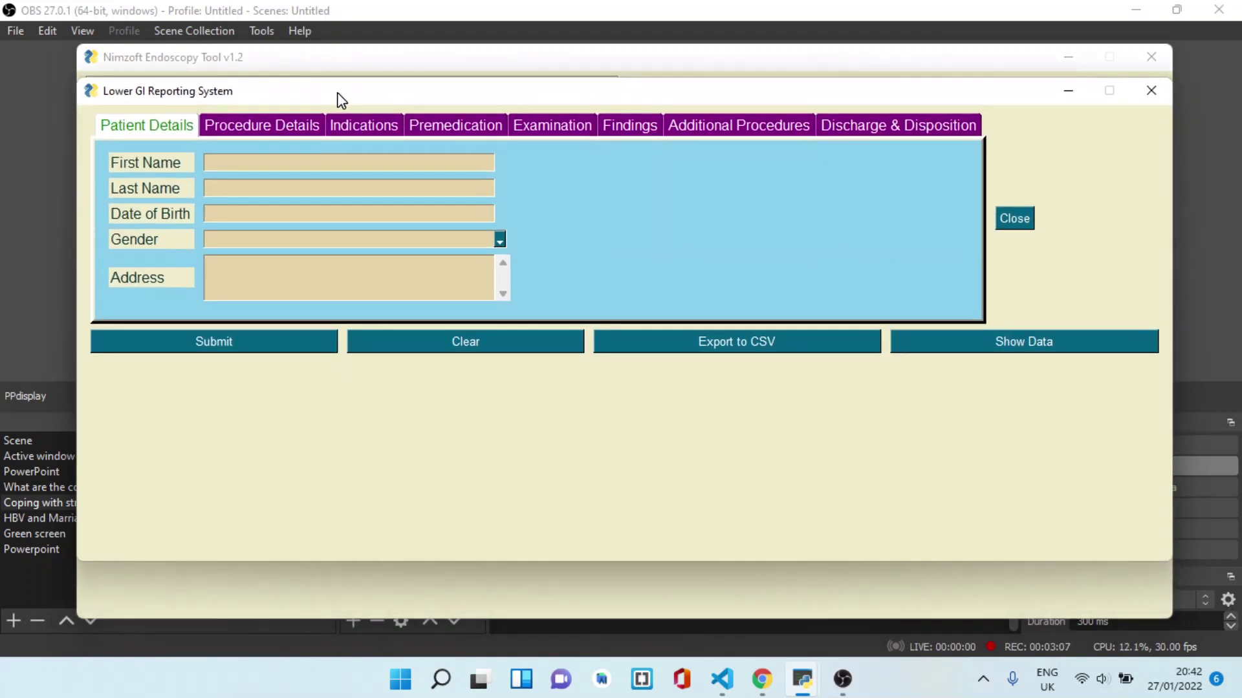
left_click(259, 130)
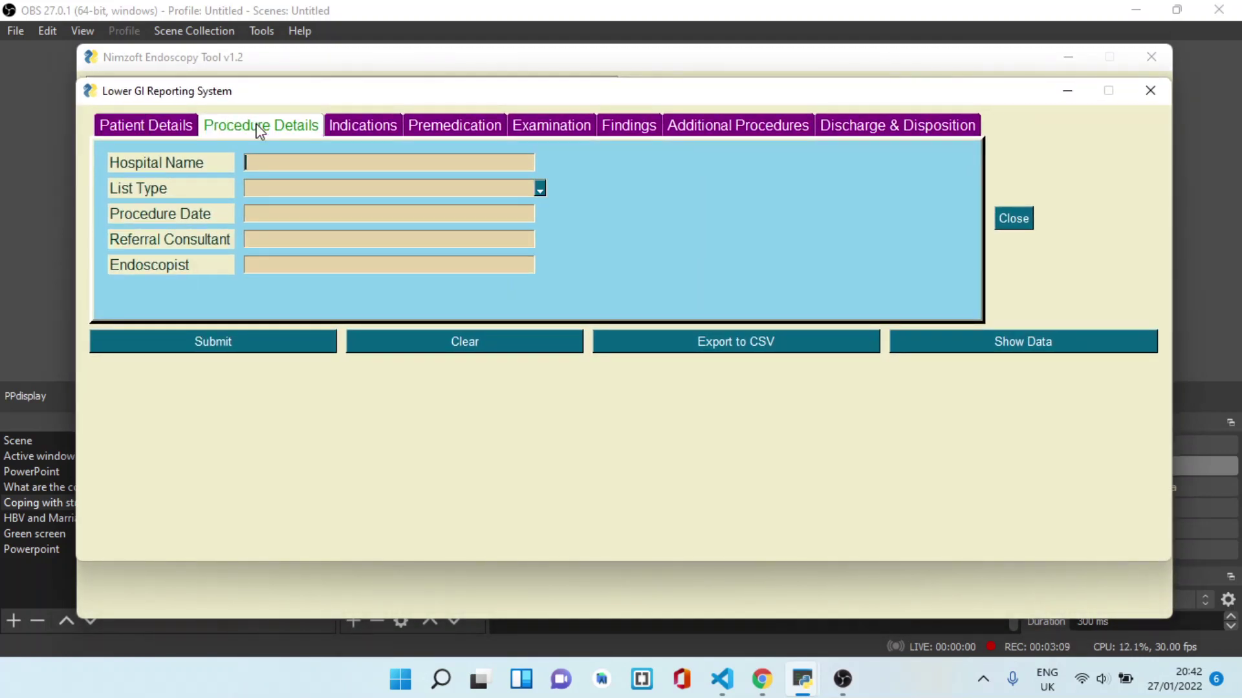
left_click(538, 190)
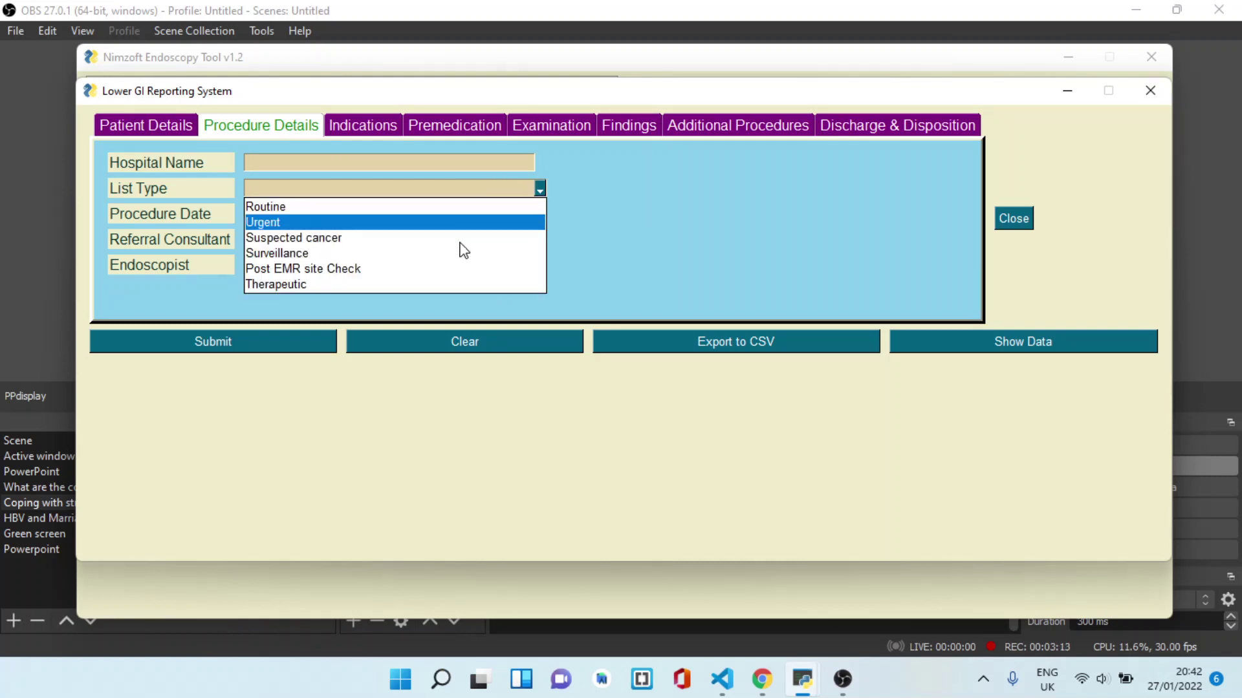
left_click(383, 127)
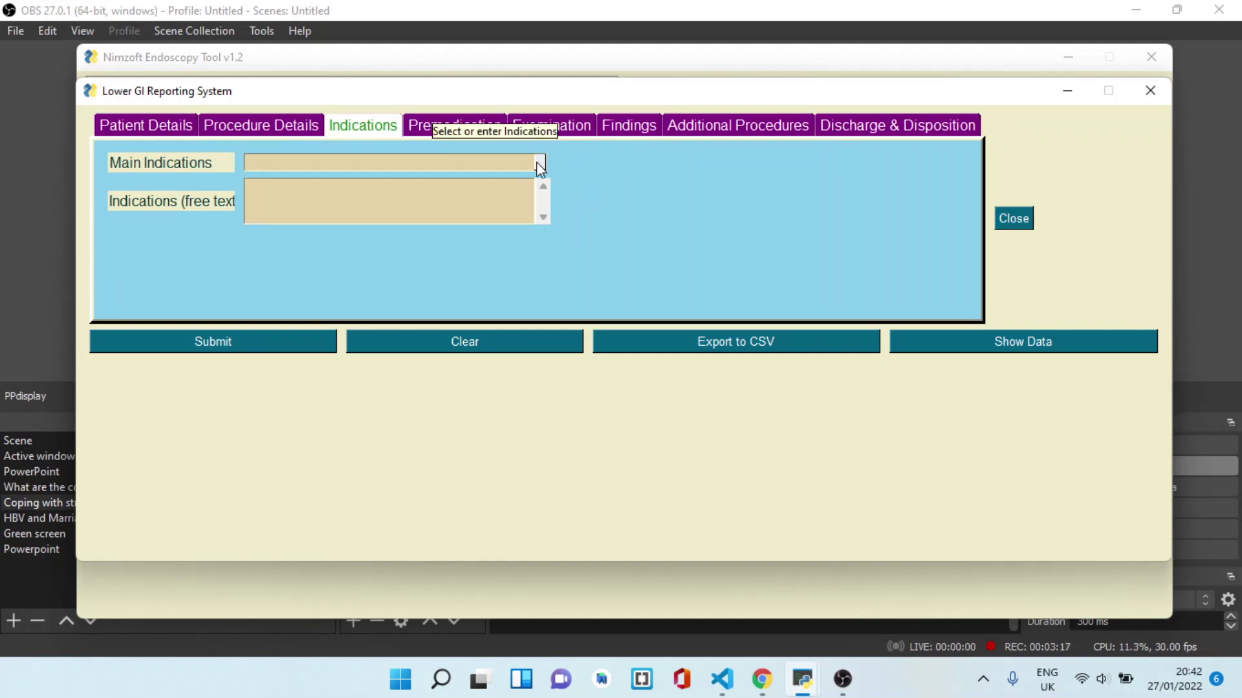
left_click(538, 162)
scroll(523, 291, "down", 1)
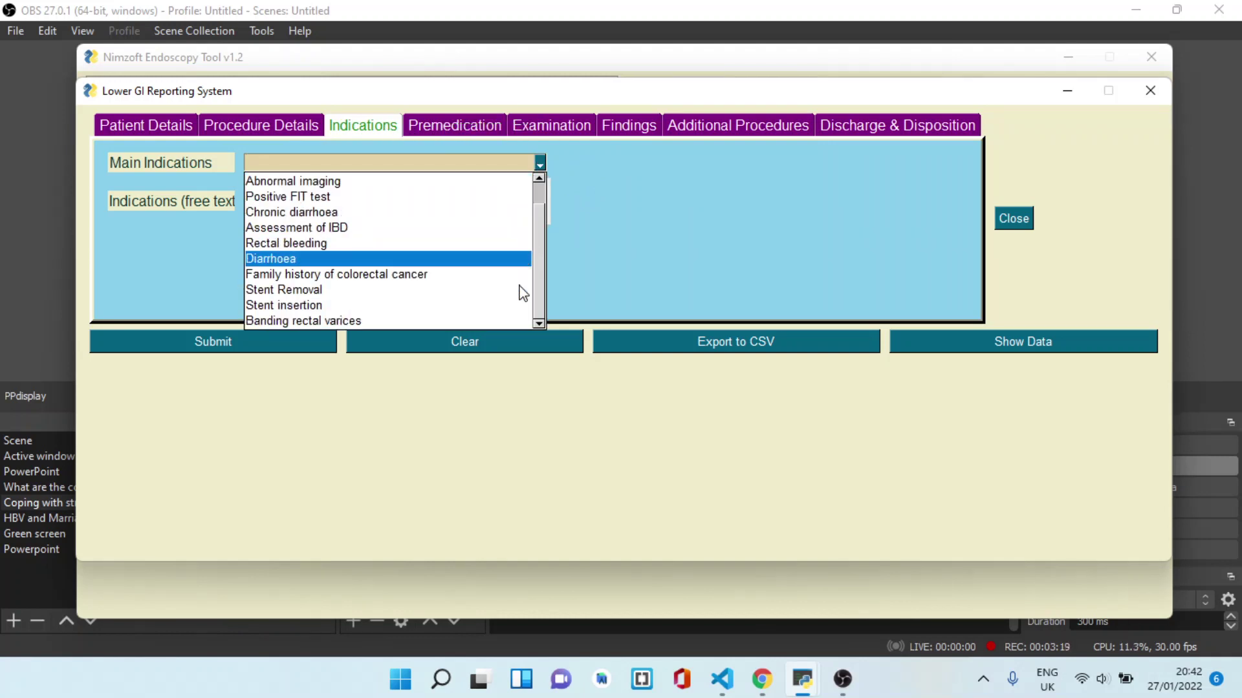
scroll(522, 293, "up", 1)
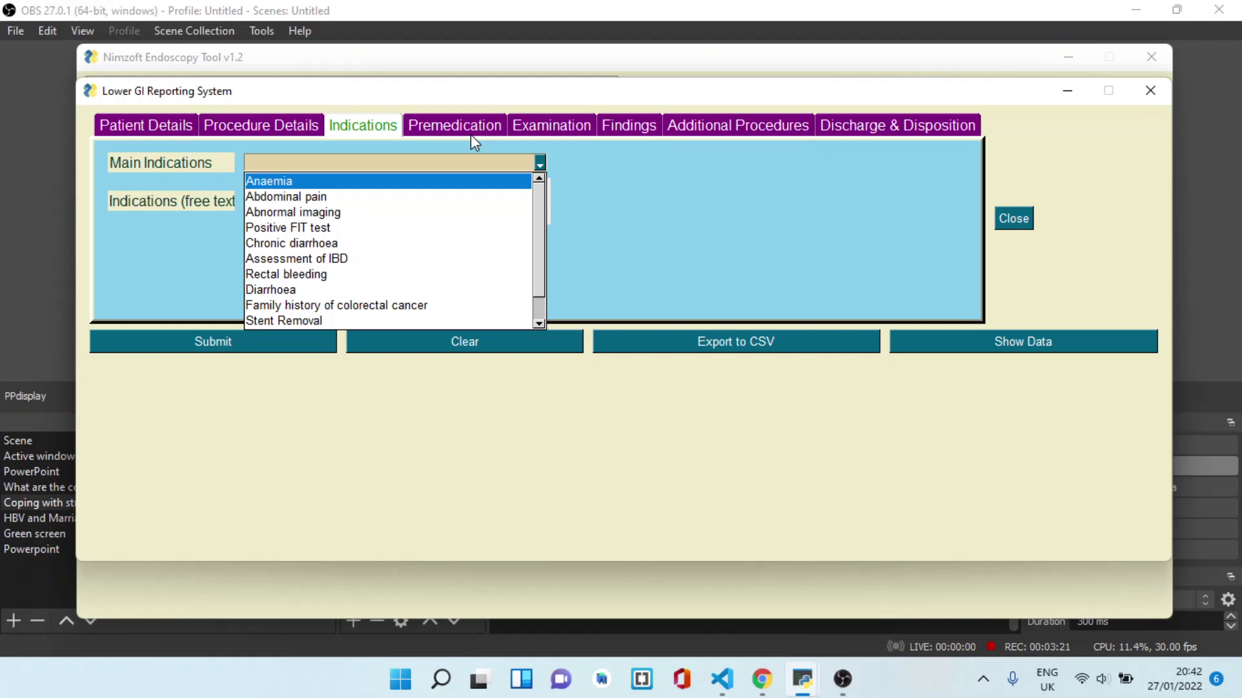
Review Lower GI bowel preparation options and Examination insertion point and extent lists, unchosen.
left_click(472, 116)
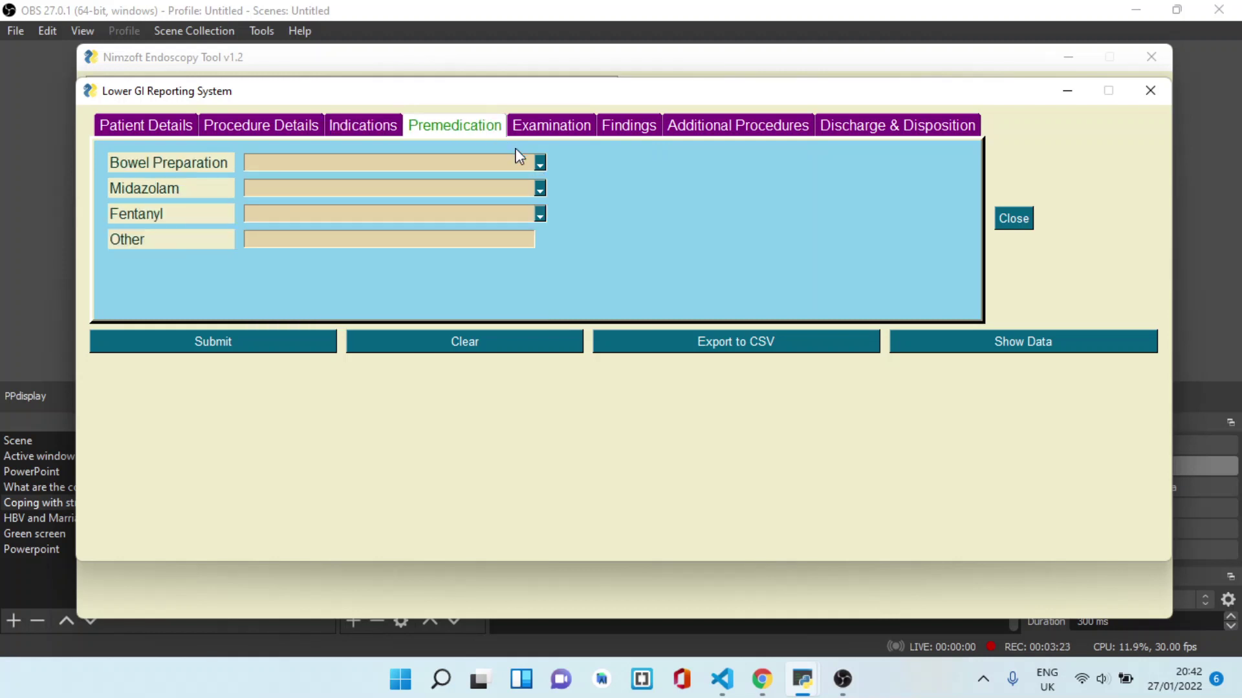
left_click(538, 165)
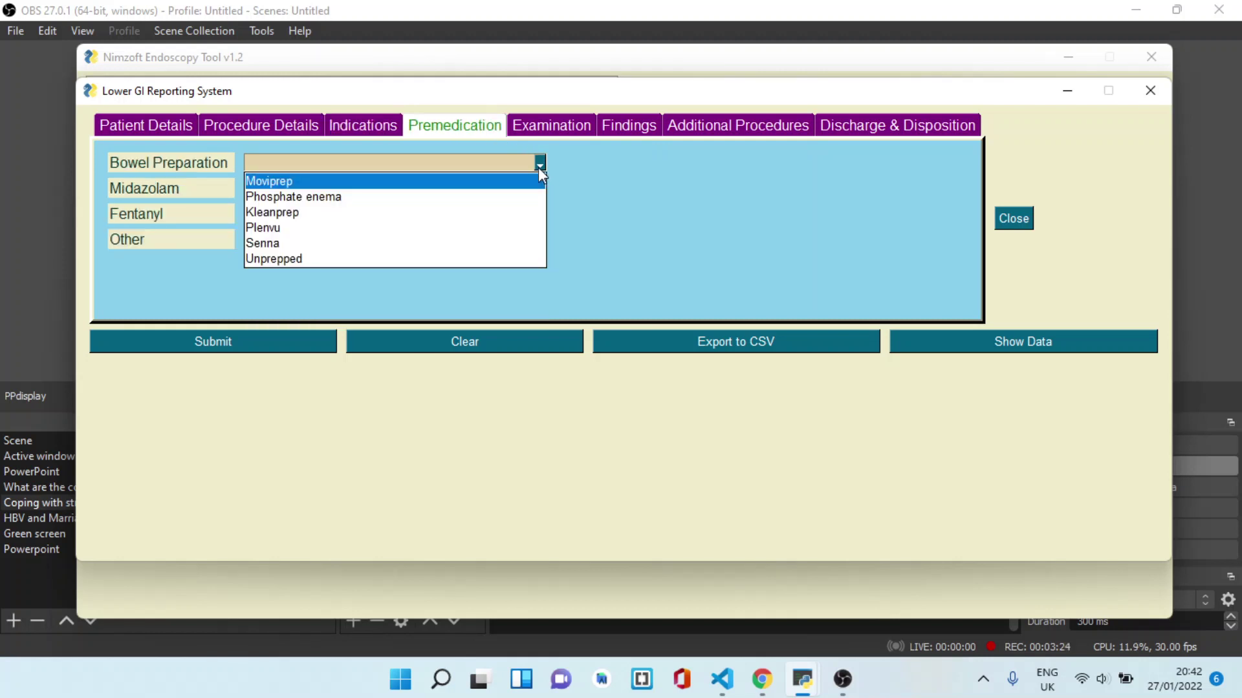
left_click(541, 128)
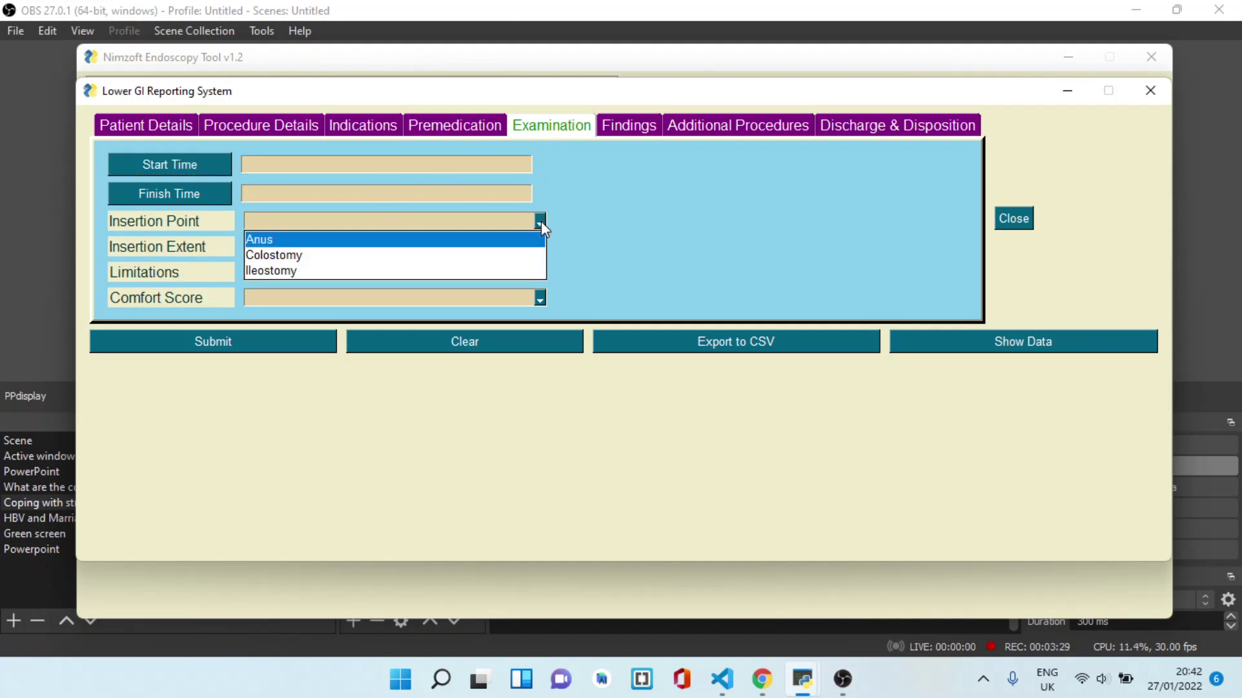
left_click(596, 258)
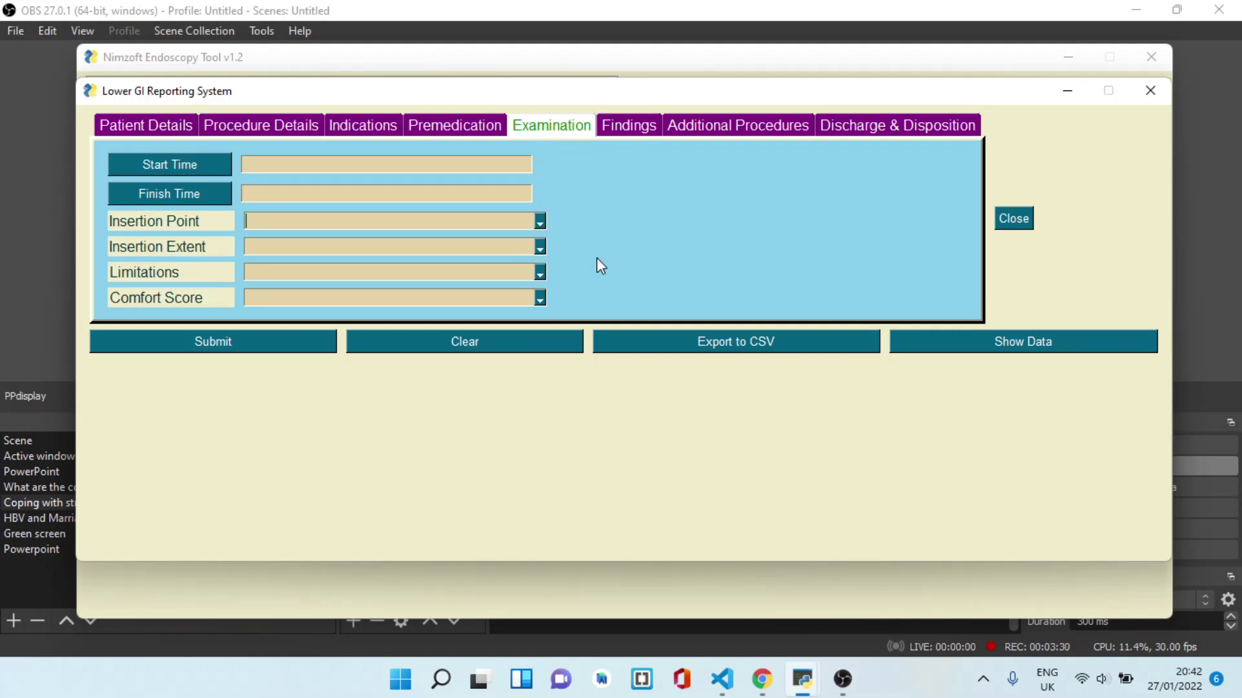
left_click(542, 247)
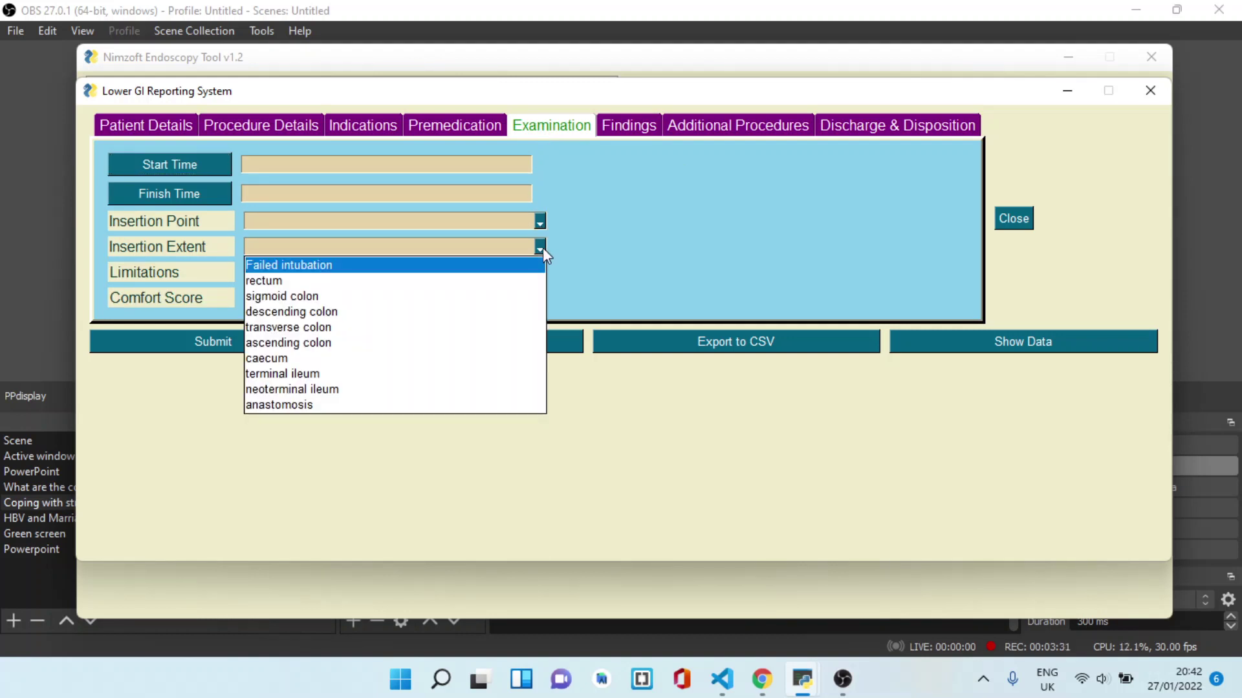
left_click(631, 268)
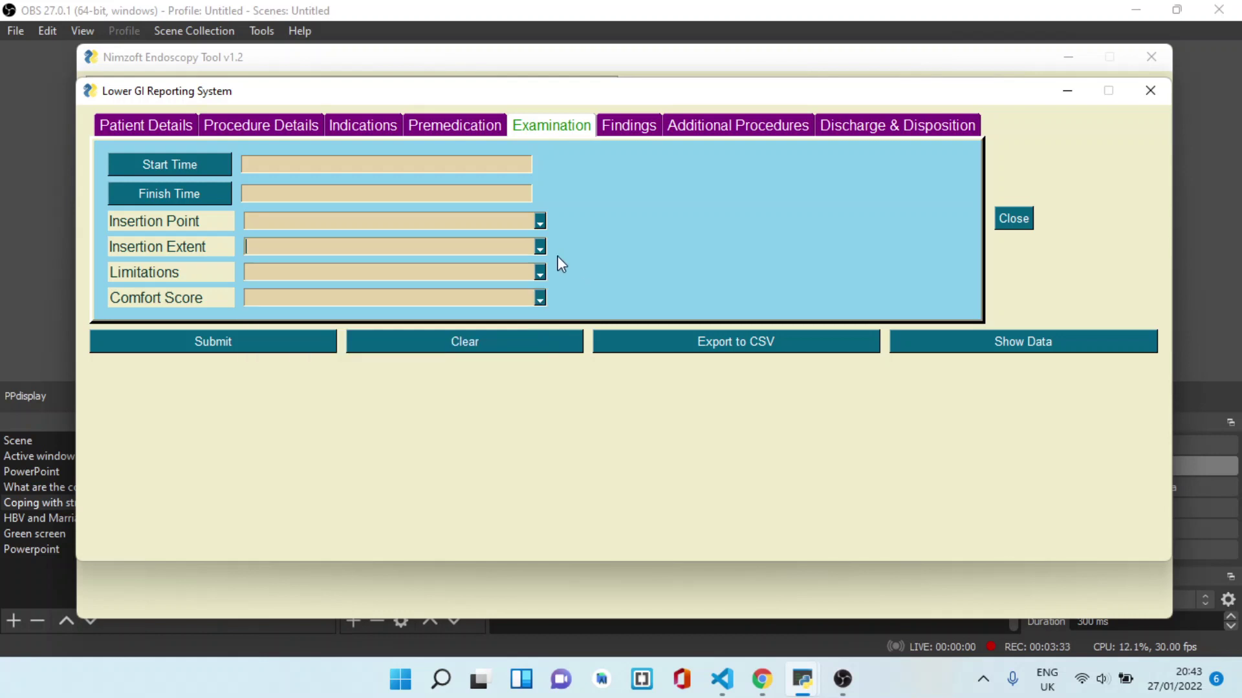
Browse Lower GI rectum findings, then biopsy and therapy options, choosing none.
left_click(637, 137)
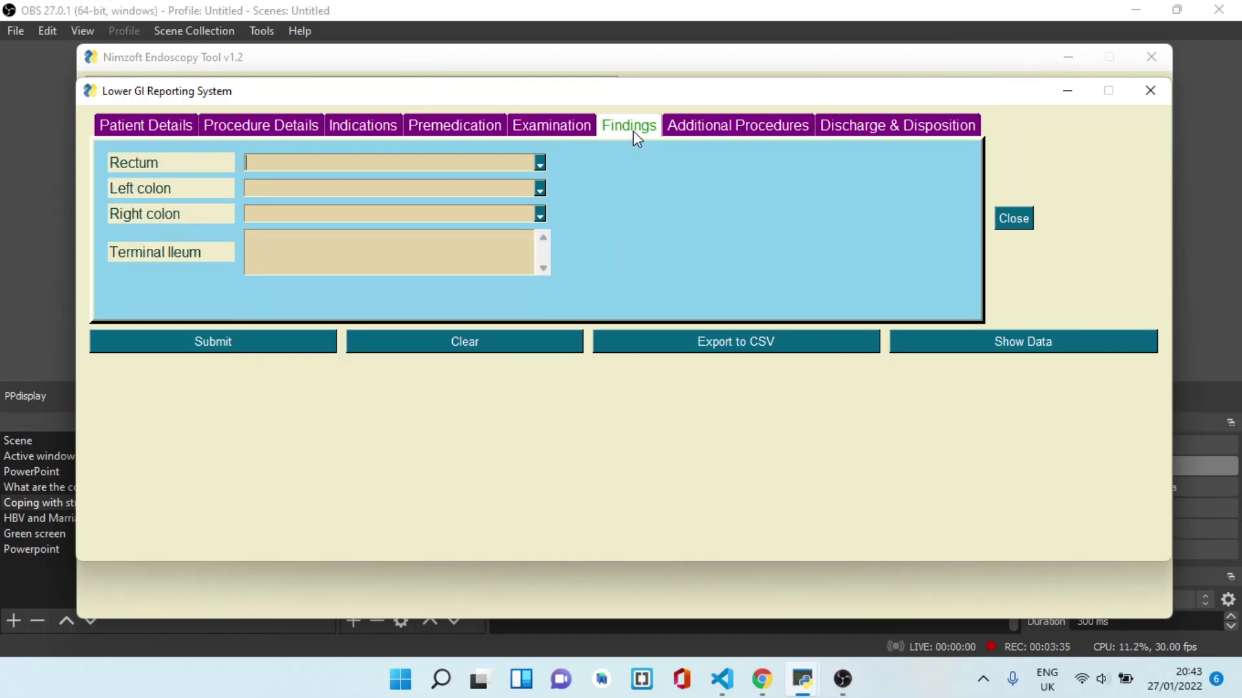
left_click(540, 165)
left_click(649, 213)
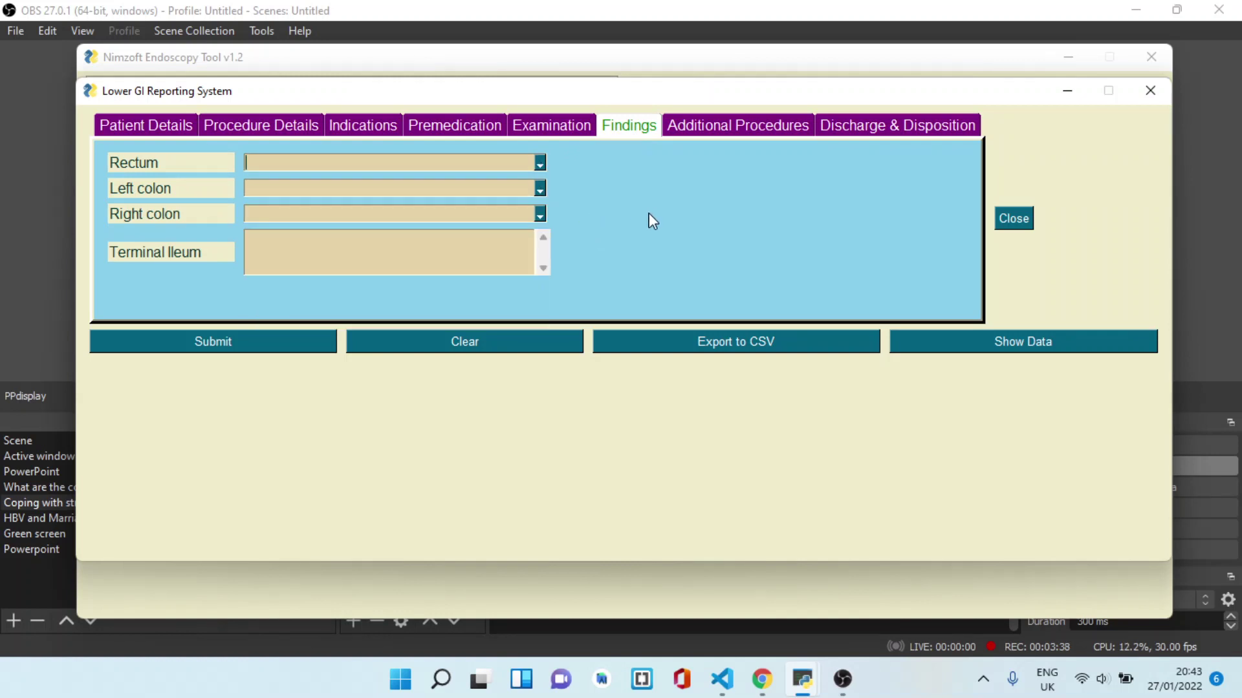
left_click(717, 131)
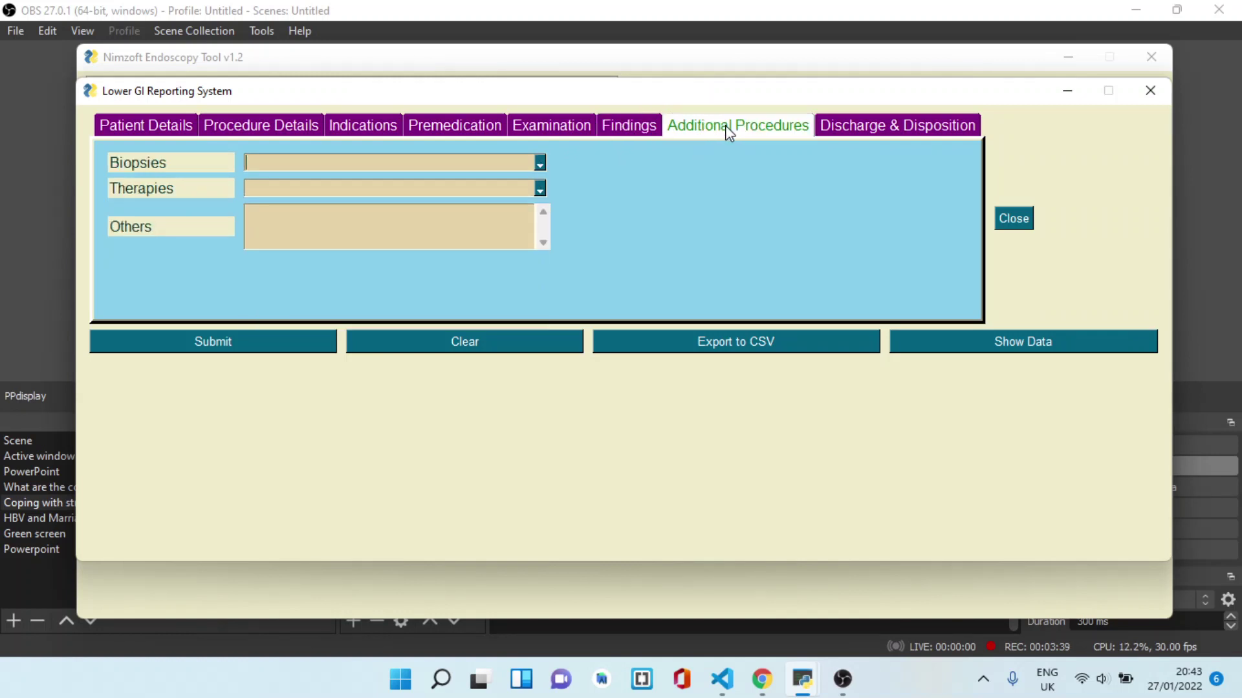
left_click(542, 165)
left_click(569, 193)
left_click(540, 191)
left_click(711, 220)
Open Discharge & Disposition and look over the follow-up options without choosing.
left_click(858, 126)
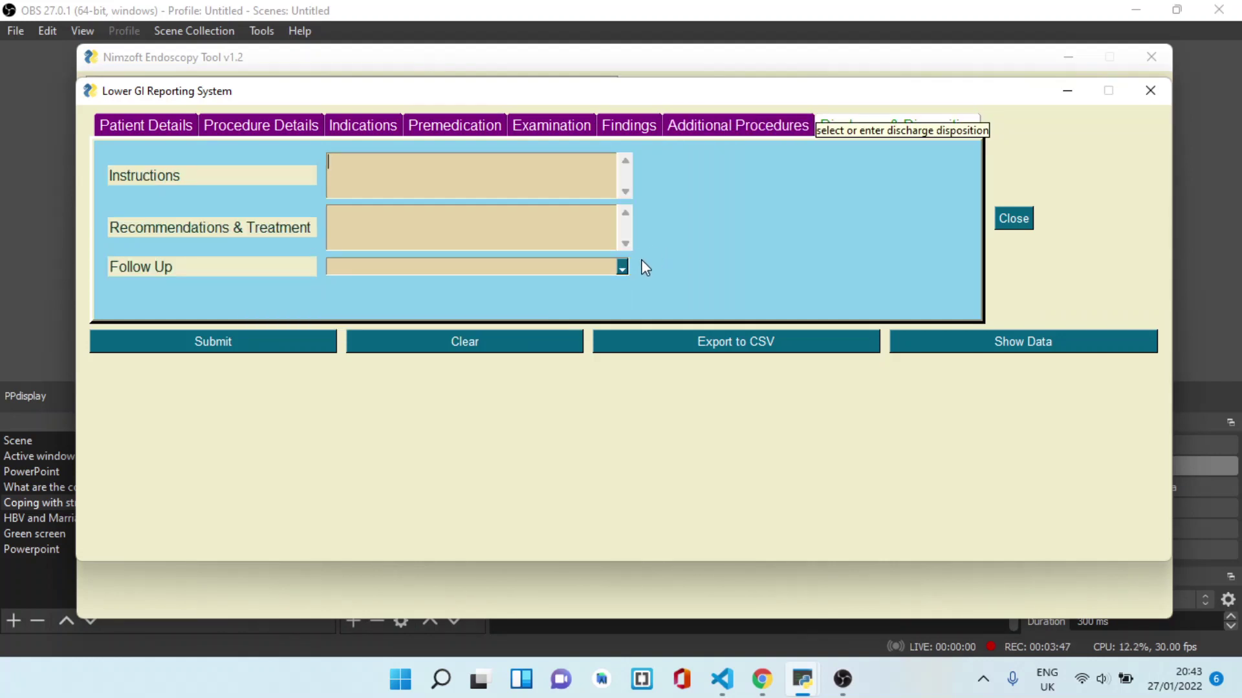
left_click(622, 269)
left_click(705, 269)
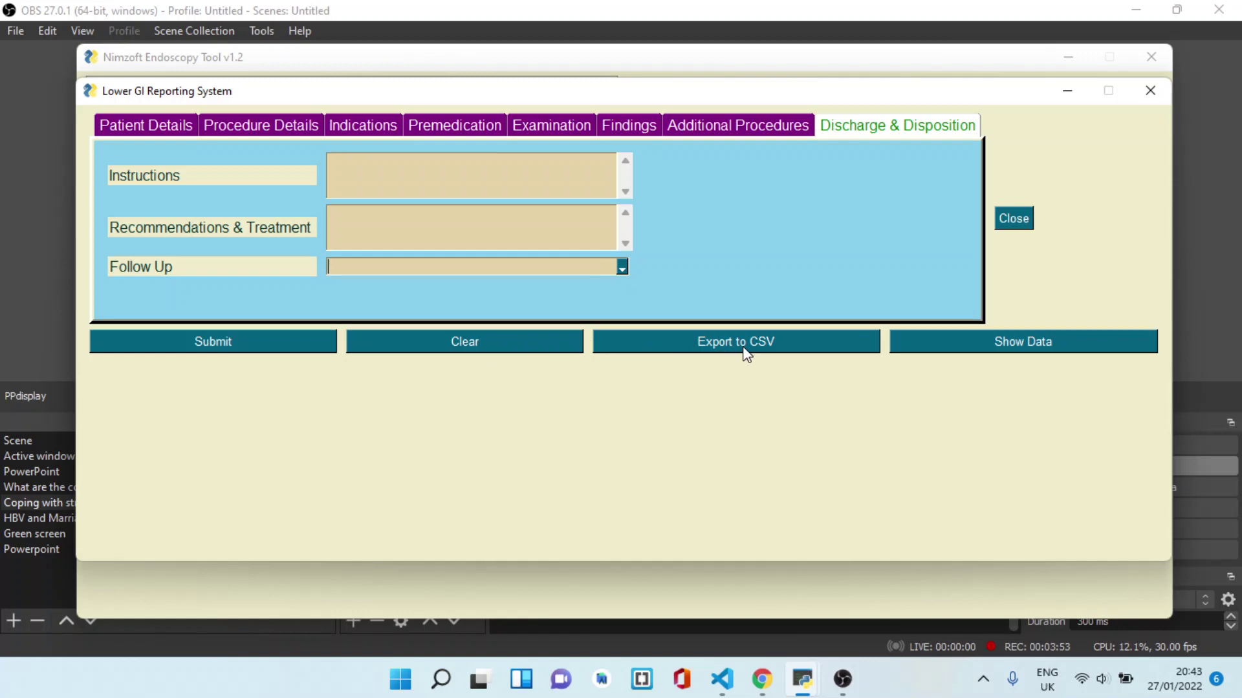
left_click(941, 353)
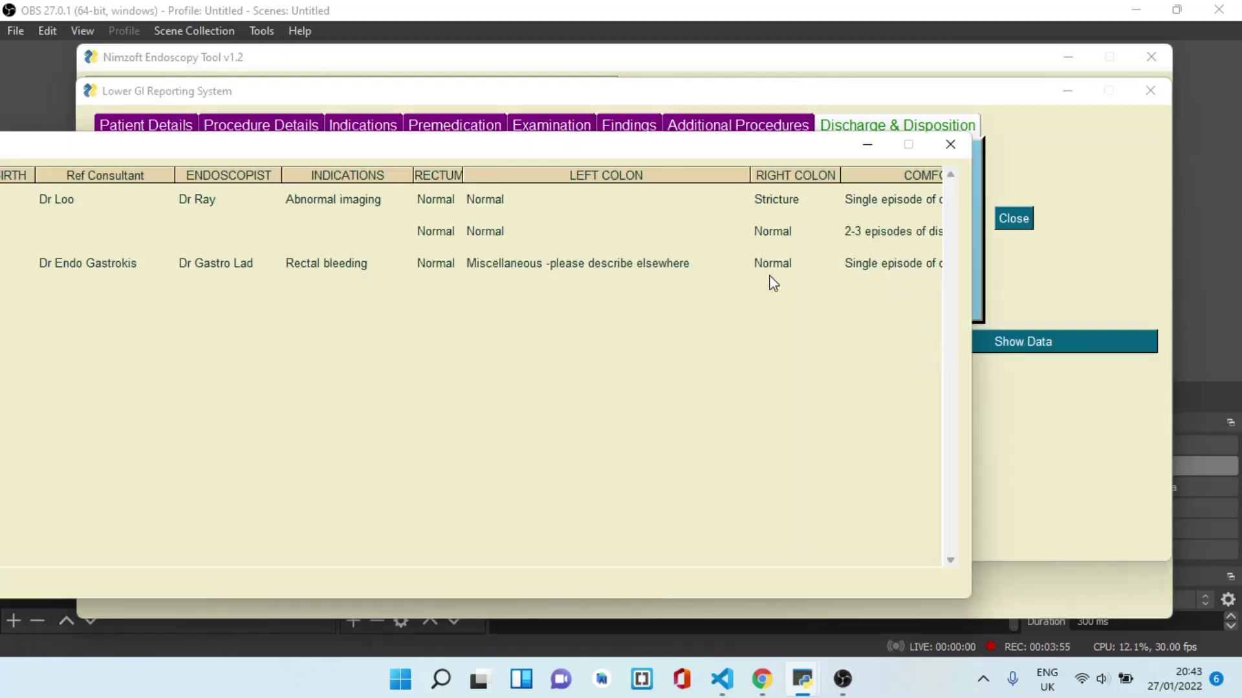
mouse_move(593, 138)
left_mouse_down()
mouse_move(670, 137)
mouse_move(598, 128)
left_mouse_up()
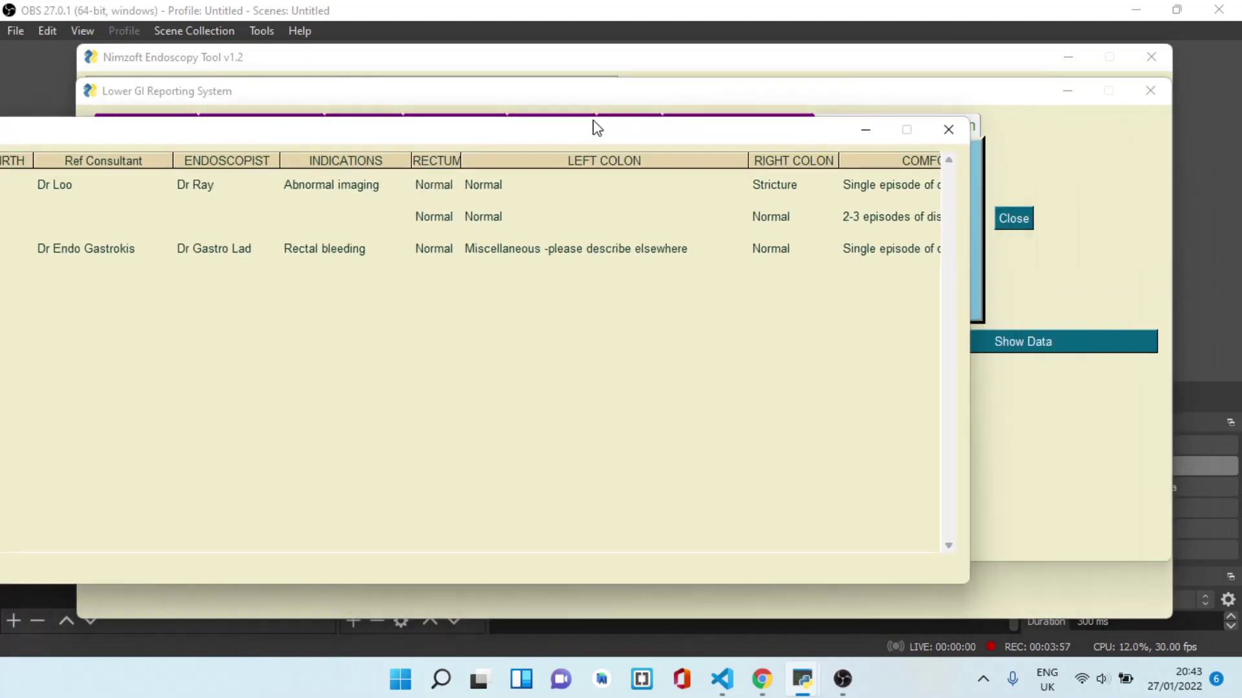
left_click(948, 130)
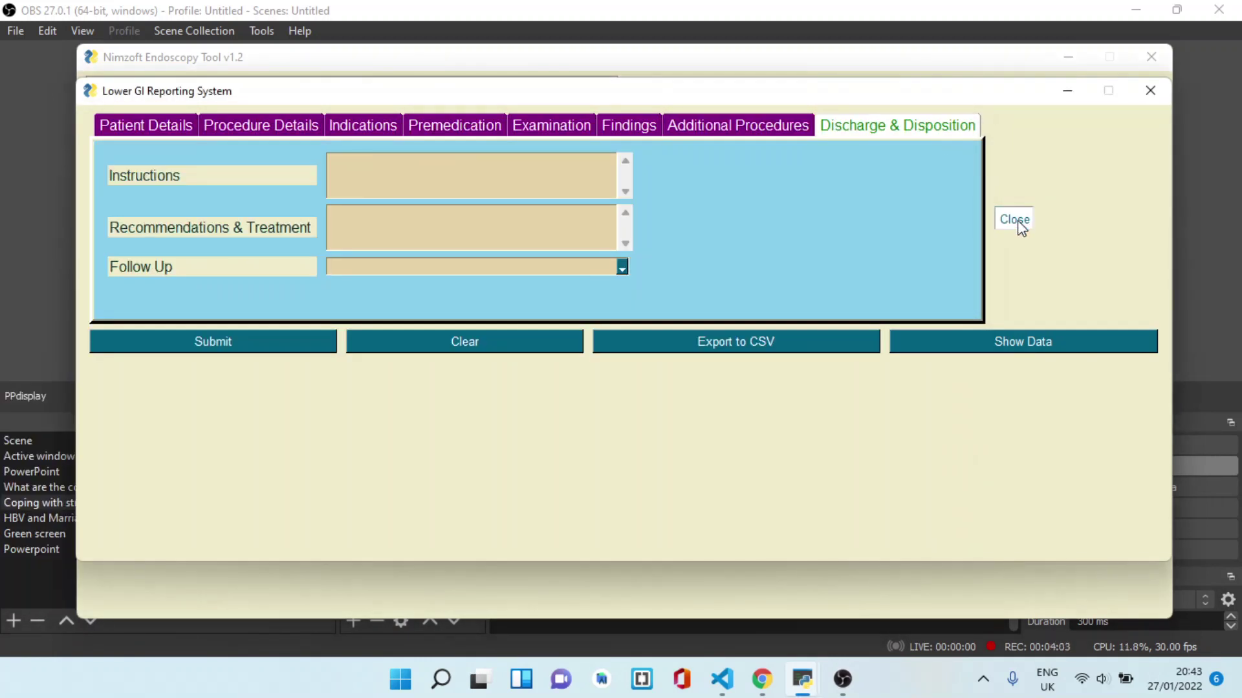
Close the Lower GI Reporting System window, back to the OGD/Lower GI launcher.
left_click(1018, 220)
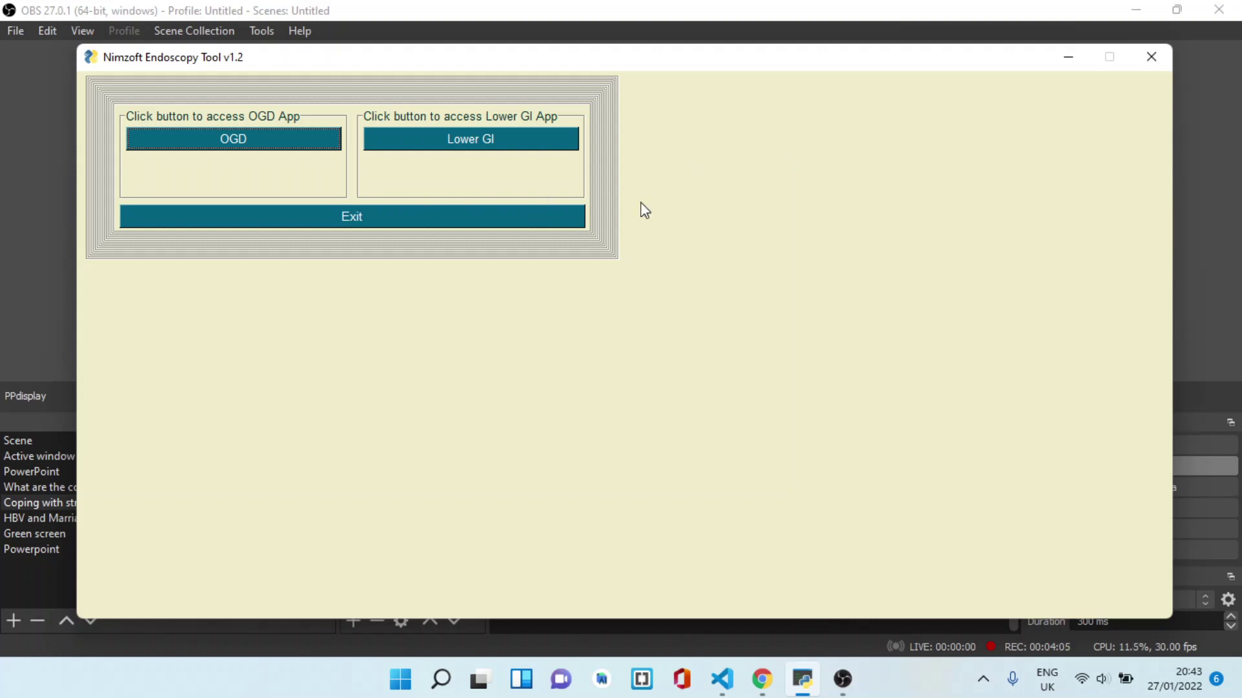